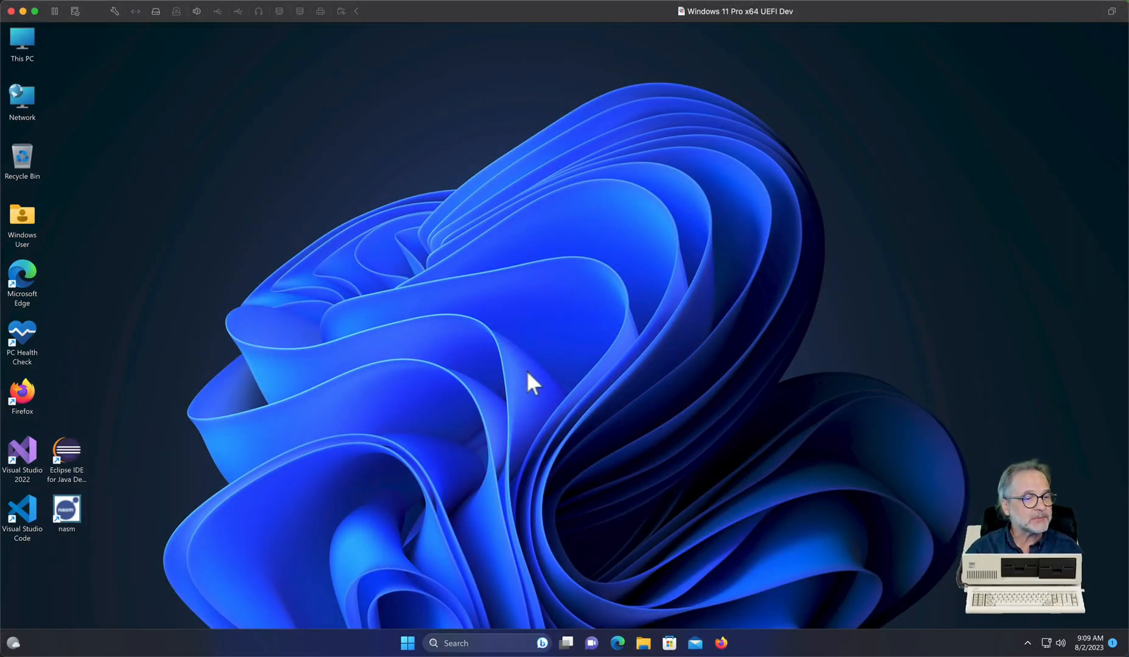
# Step: Switch to Firefox, search the web for "vmware download" and open the Download VMware Workstation Player page
pyautogui.click(720, 643)
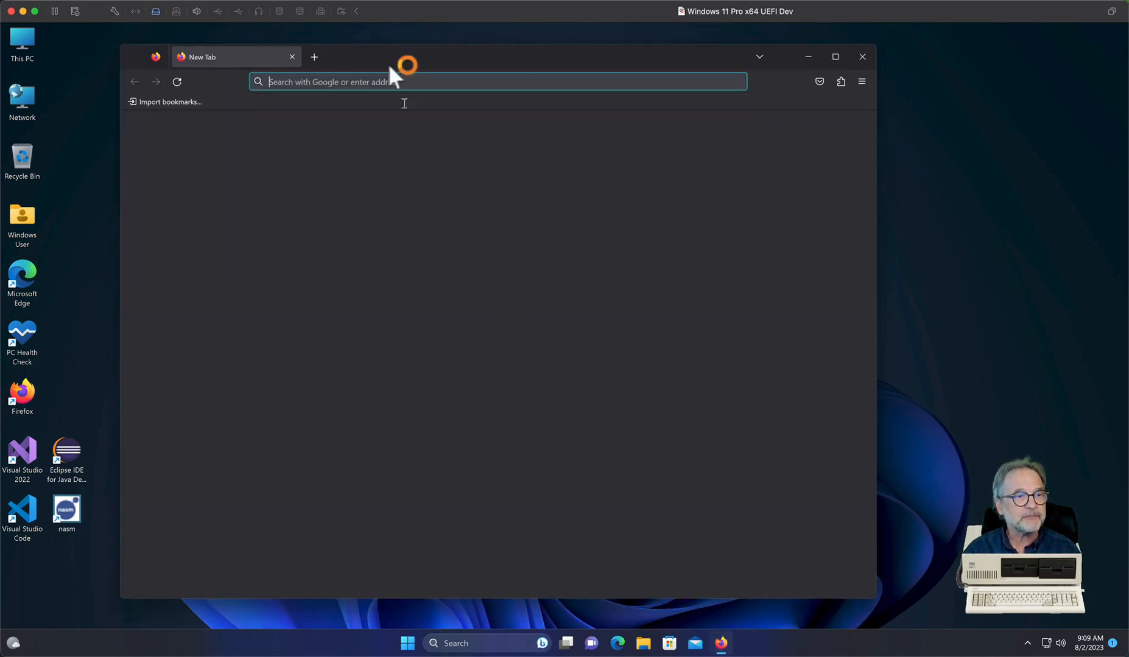
pyautogui.moveTo(384, 58); pyautogui.dragTo(479, 89)
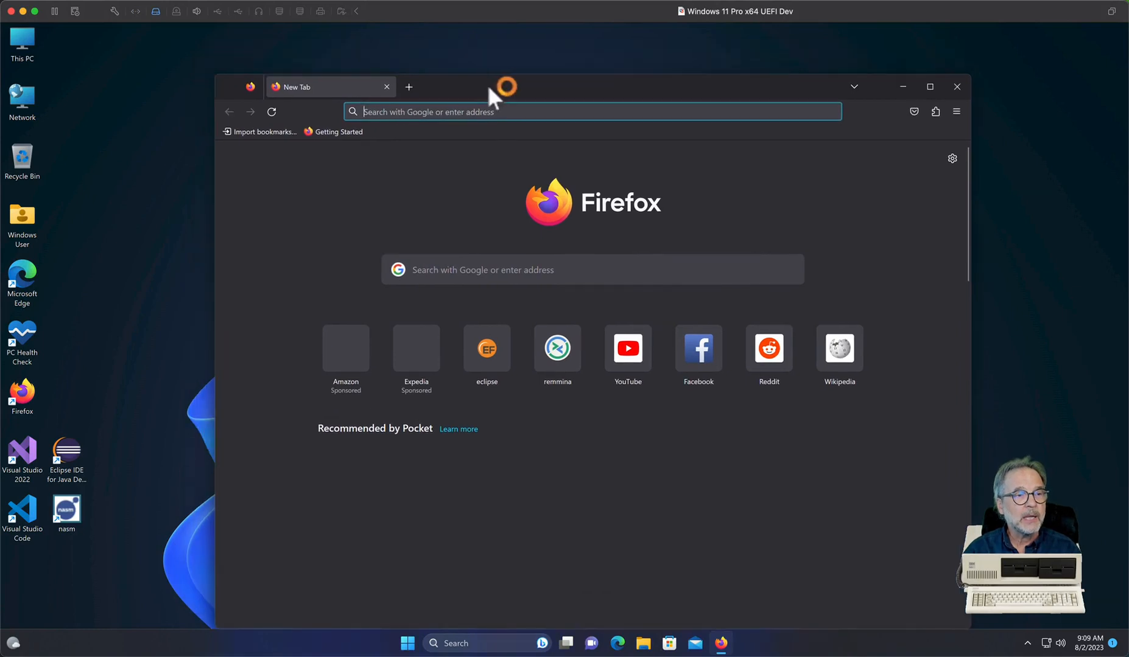
pyautogui.click(487, 117)
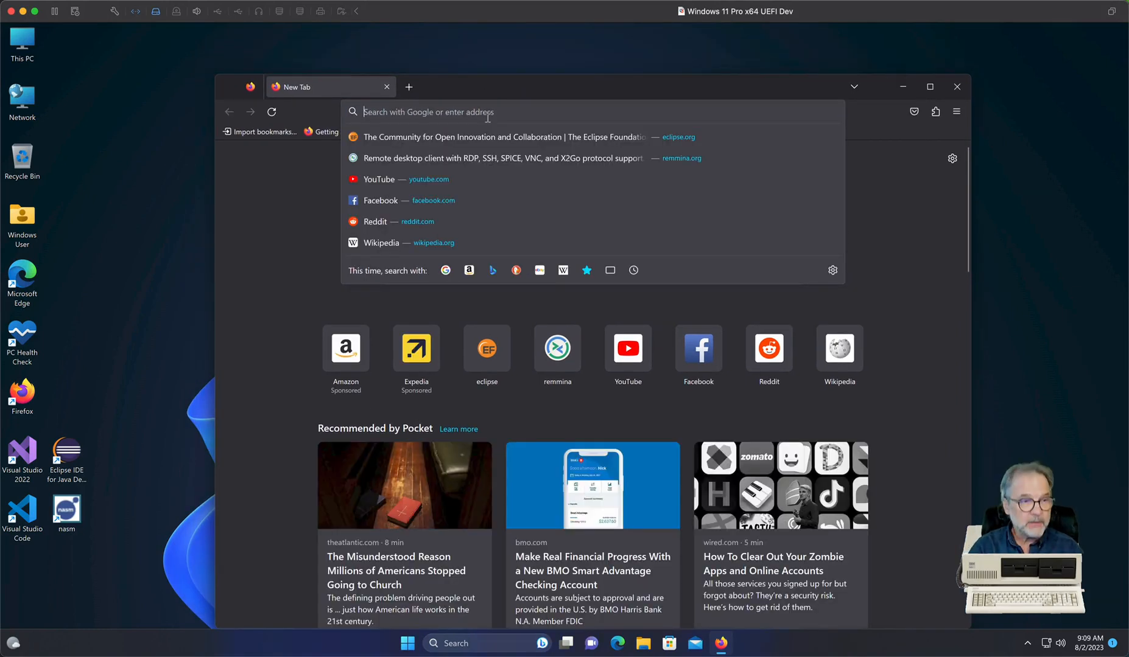
pyautogui.write('vmware download')
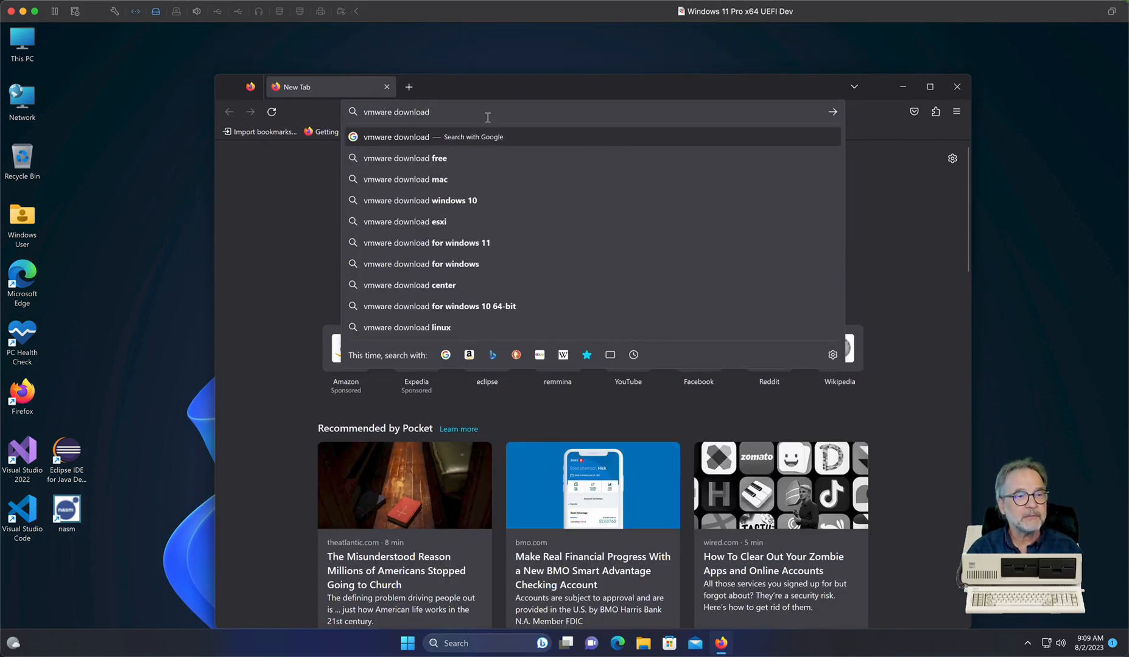
pyautogui.press('Return')
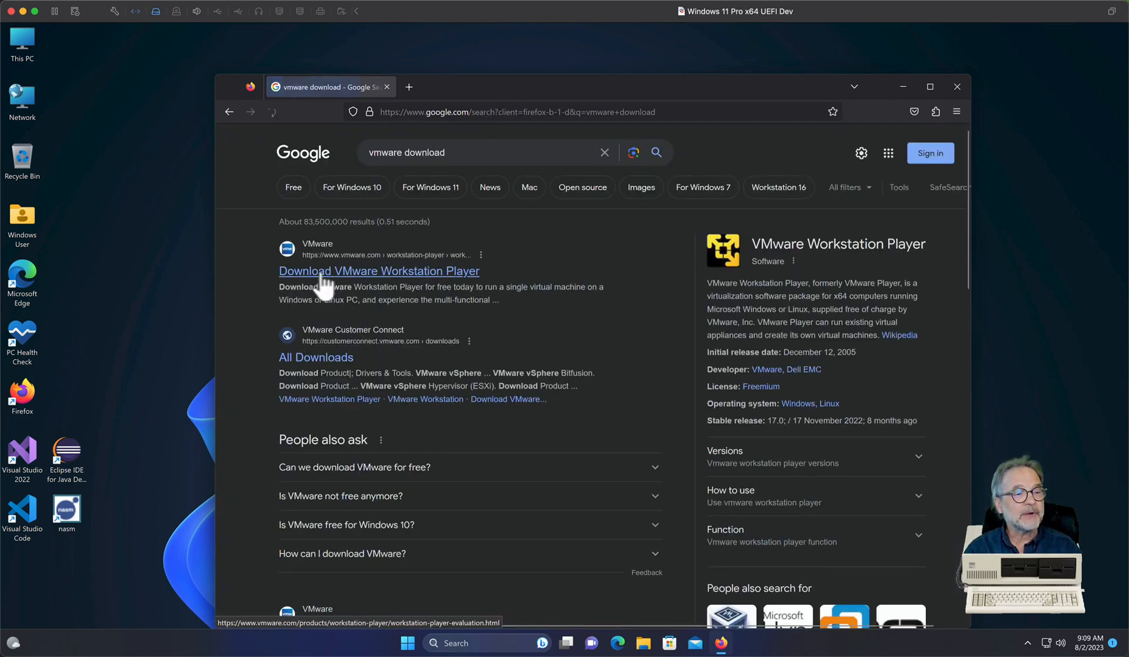
pyautogui.click(345, 275)
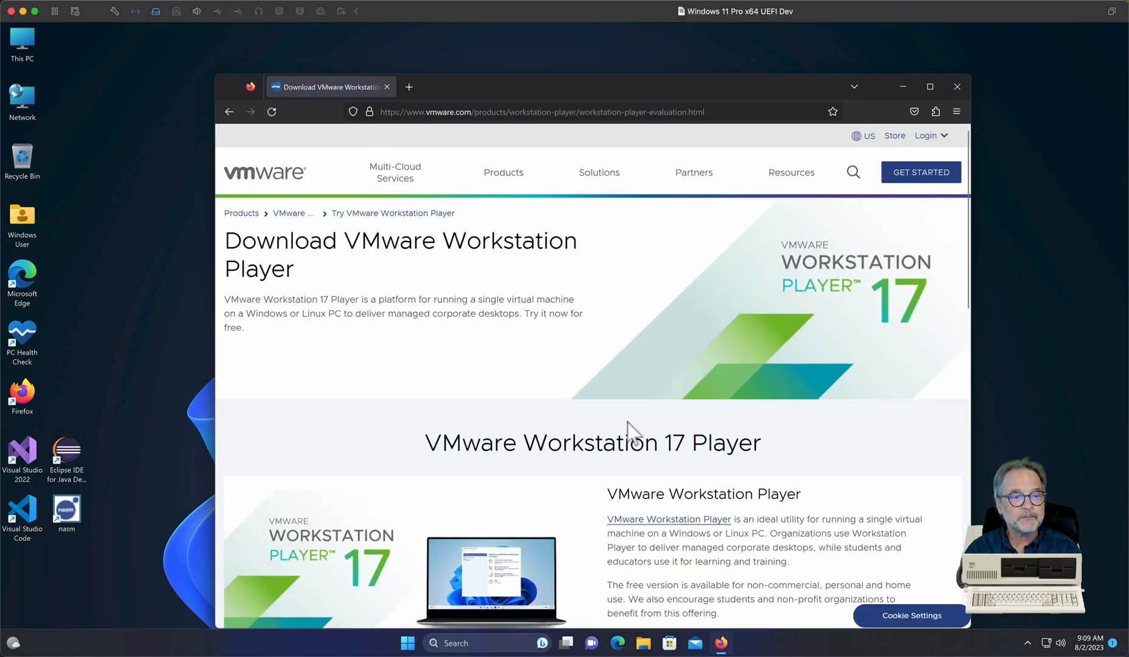
# Step: Download Workstation 17 Player for Windows from the VMware page
pyautogui.scroll(-10, 633, 427)
pyautogui.scroll(-5, 633, 424)
pyautogui.scroll(9, 633, 424)
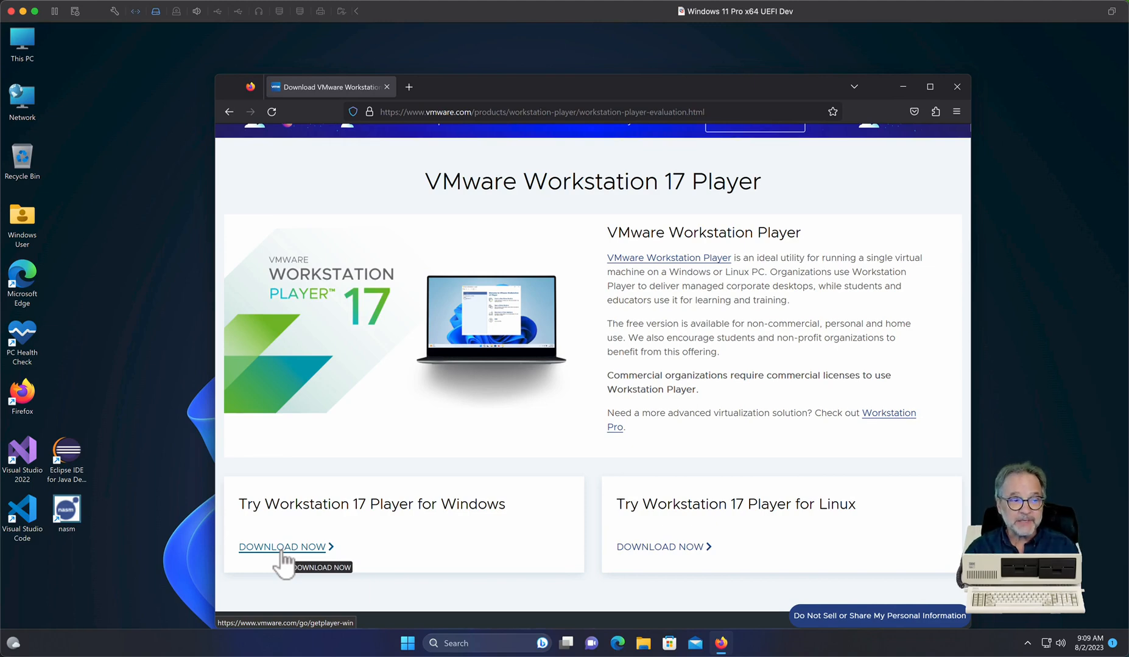
pyautogui.scroll(-5, 292, 529)
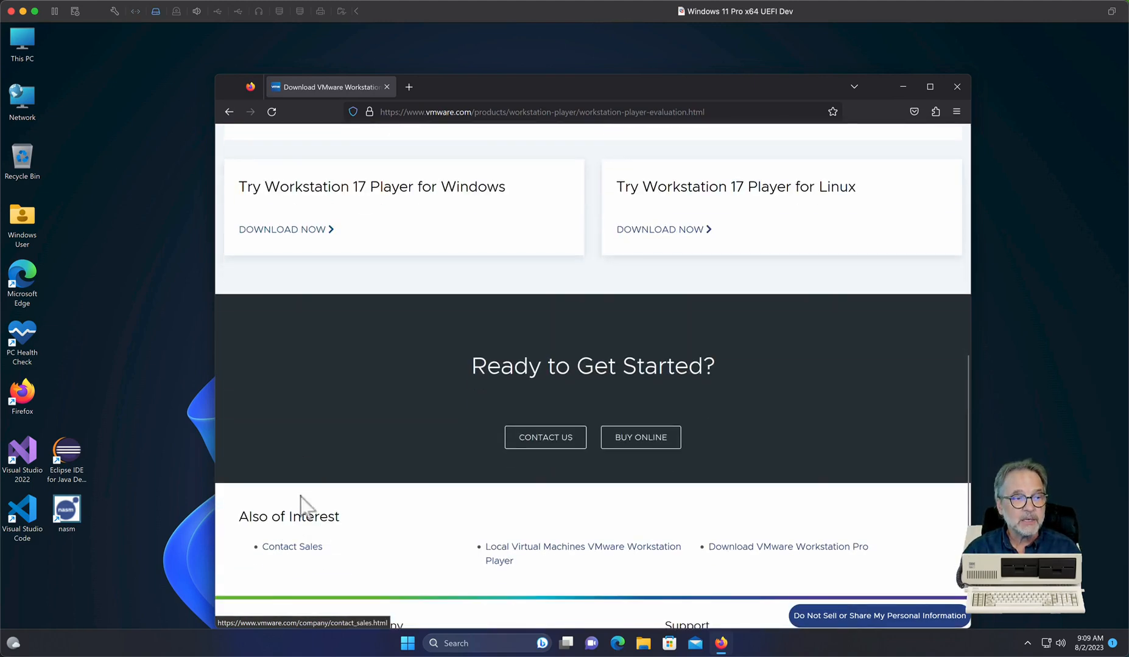
pyautogui.scroll(8, 346, 438)
pyautogui.scroll(-4, 346, 438)
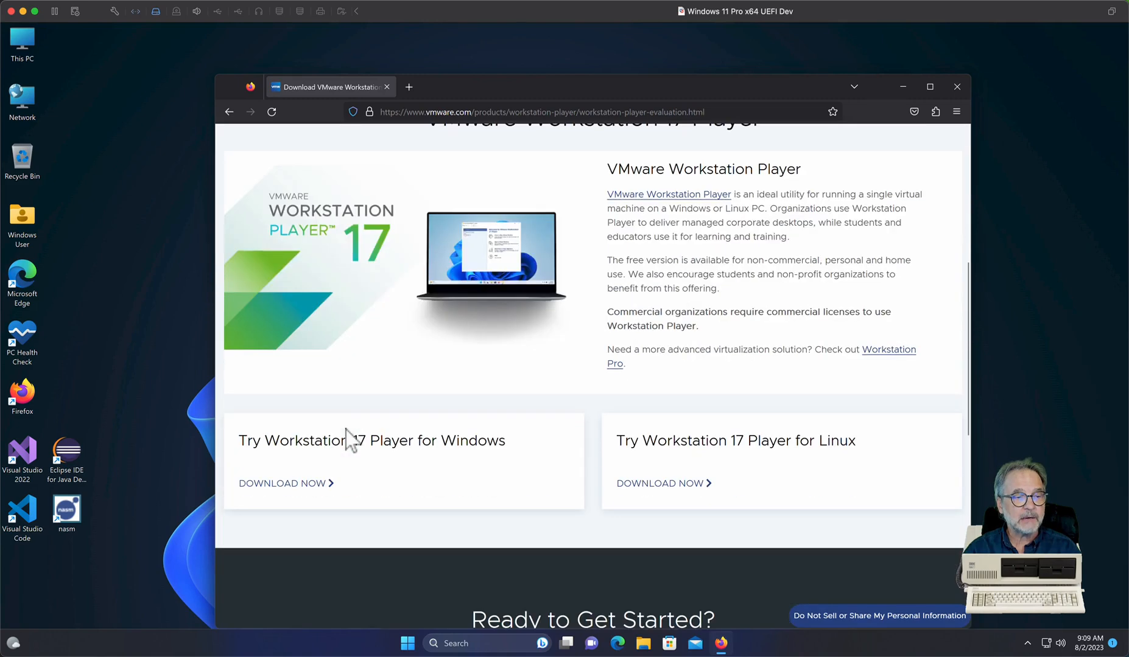
pyautogui.click(288, 484)
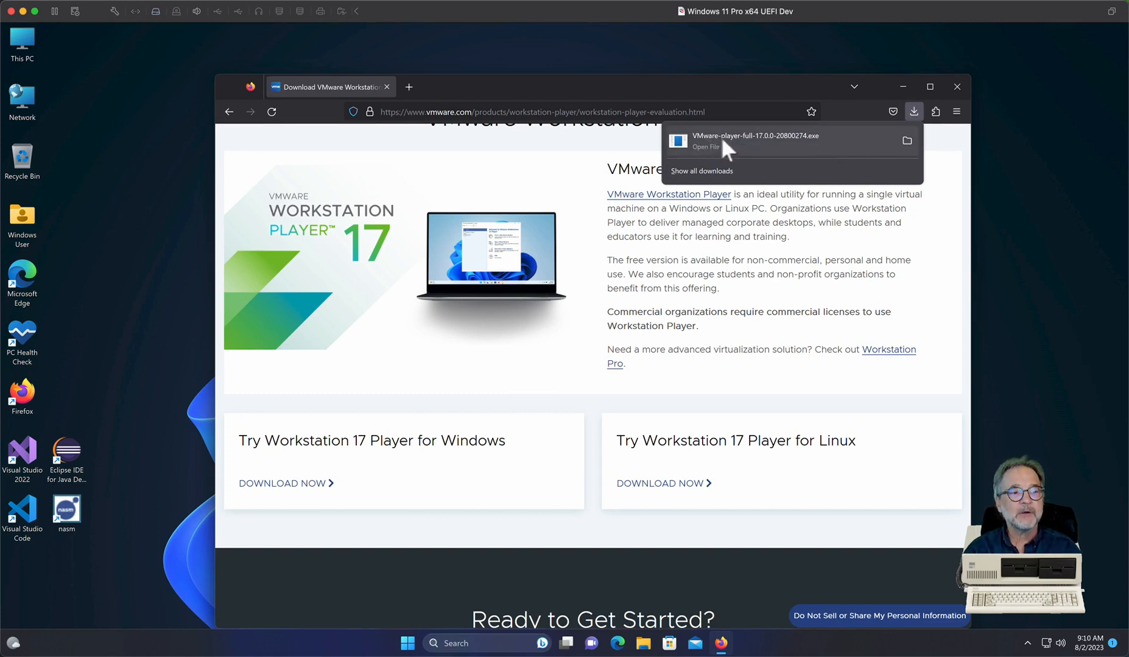
# Step: Show the downloaded VMware-player-full-17.0.0-20800274.exe in its folder, with the browser minimized and the folder window moved aside
pyautogui.rightClick(802, 137)
pyautogui.click(820, 153)
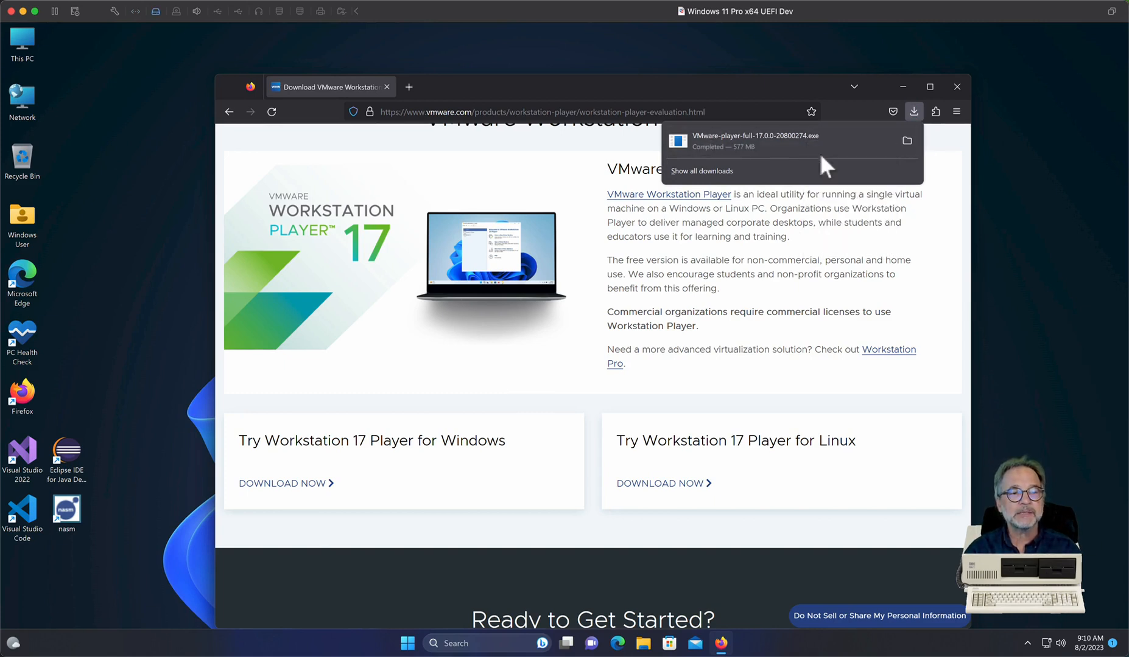
pyautogui.click(900, 86)
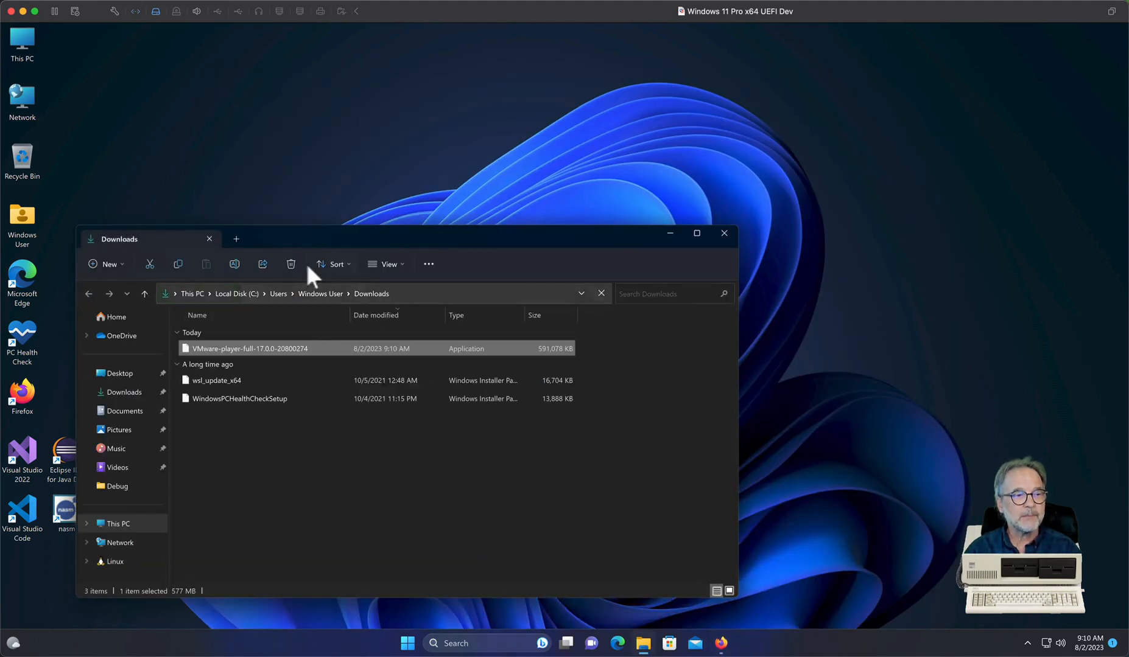
pyautogui.moveTo(297, 238); pyautogui.dragTo(656, 76)
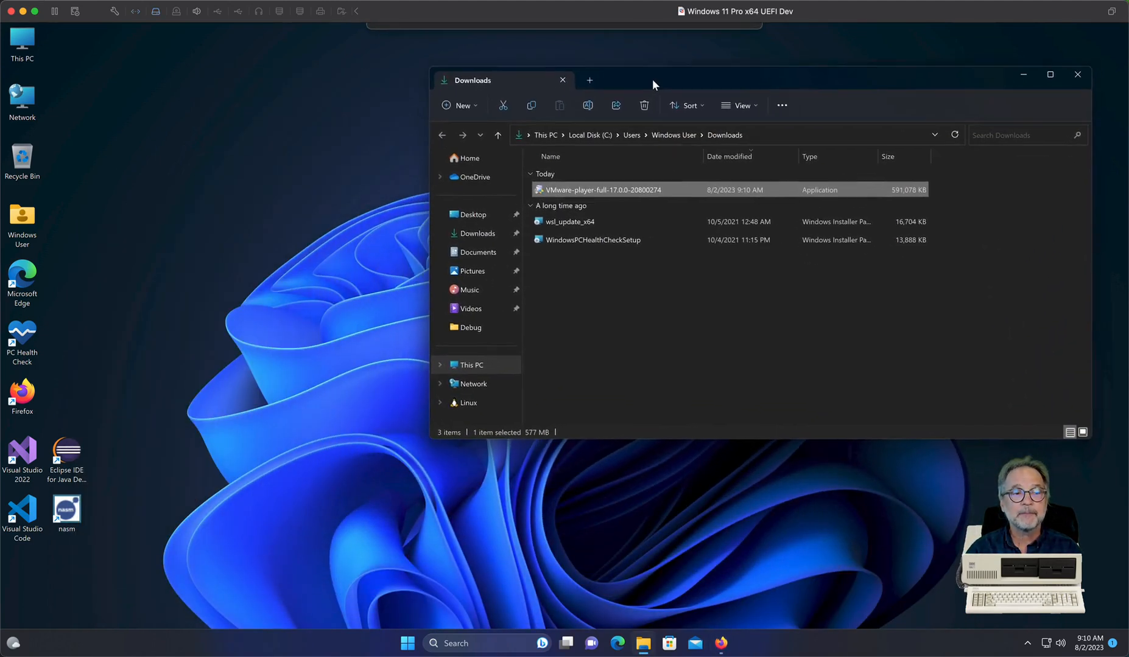
# Step: Run the VMware-player-full-17.0.0-20800274 installer and bring its setup wizard to the front
pyautogui.doubleClick(587, 185)
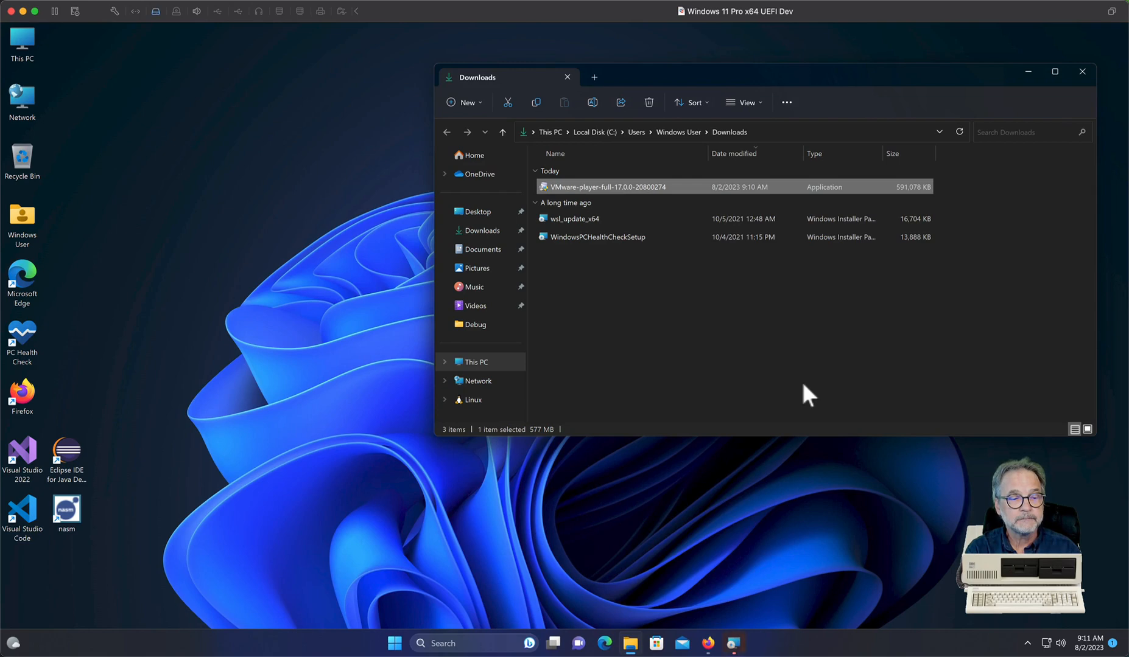
pyautogui.click(734, 644)
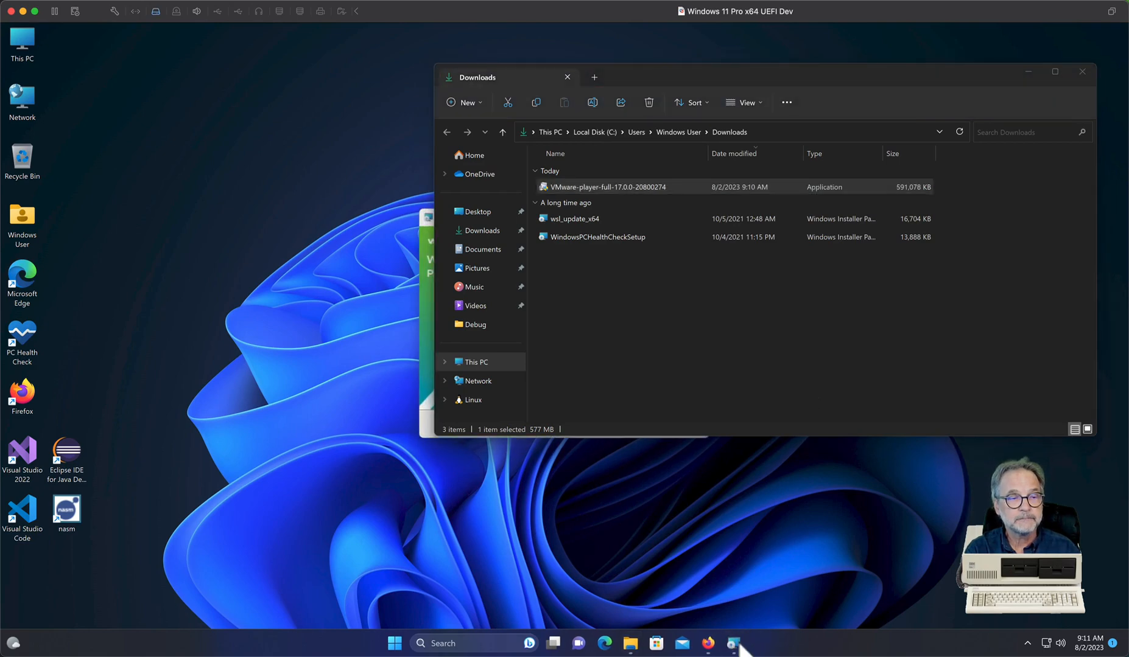
pyautogui.click(424, 395)
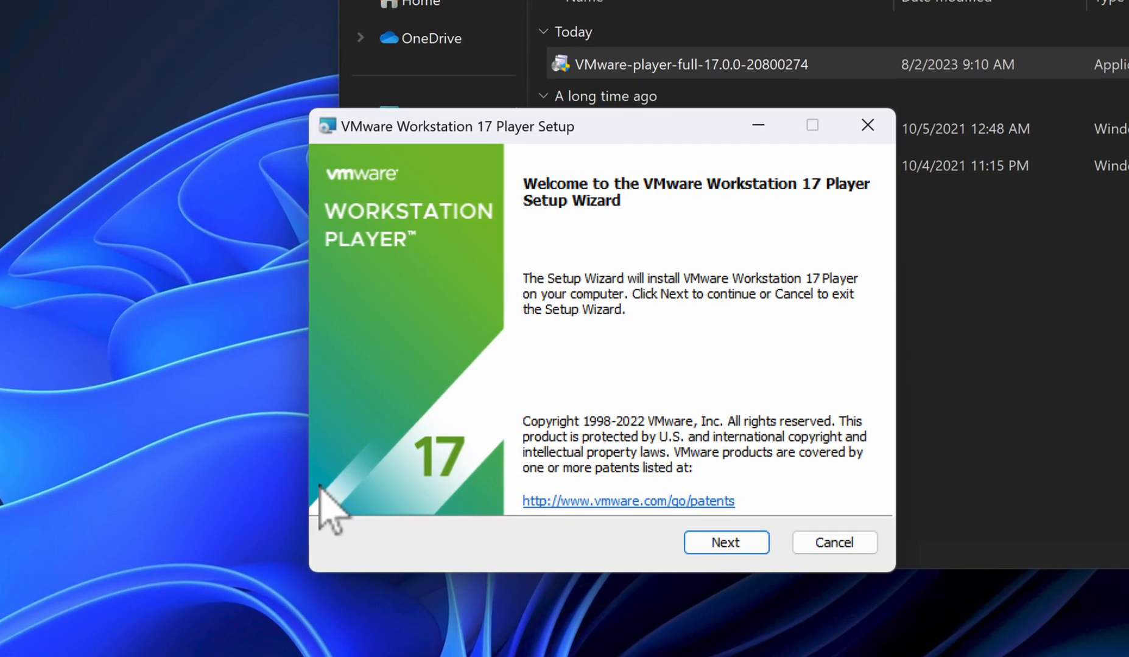
# Step: Proceed past the setup welcome page and accept the VMware End User License Agreement
pyautogui.click(719, 544)
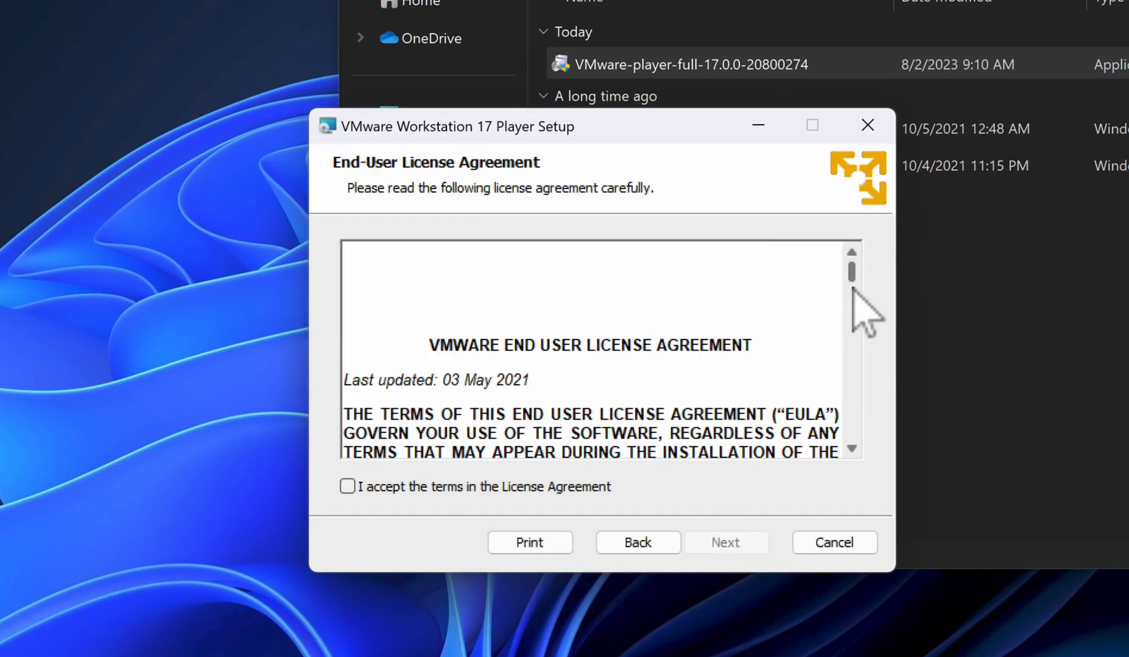
pyautogui.moveTo(851, 277); pyautogui.dragTo(852, 331)
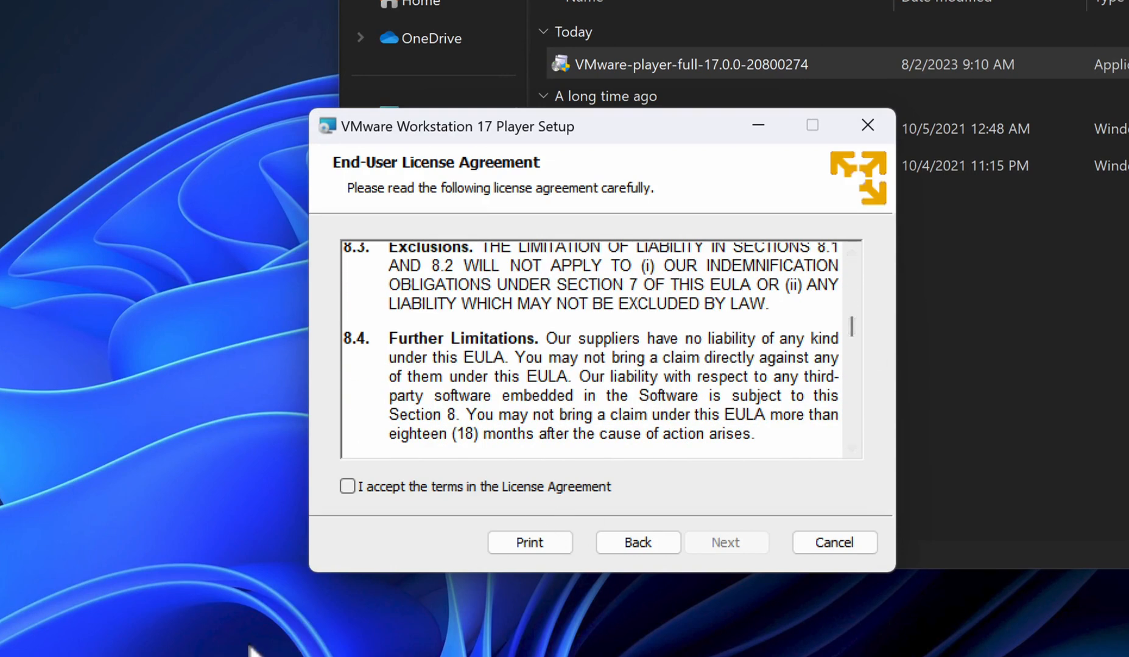
pyautogui.click(347, 486)
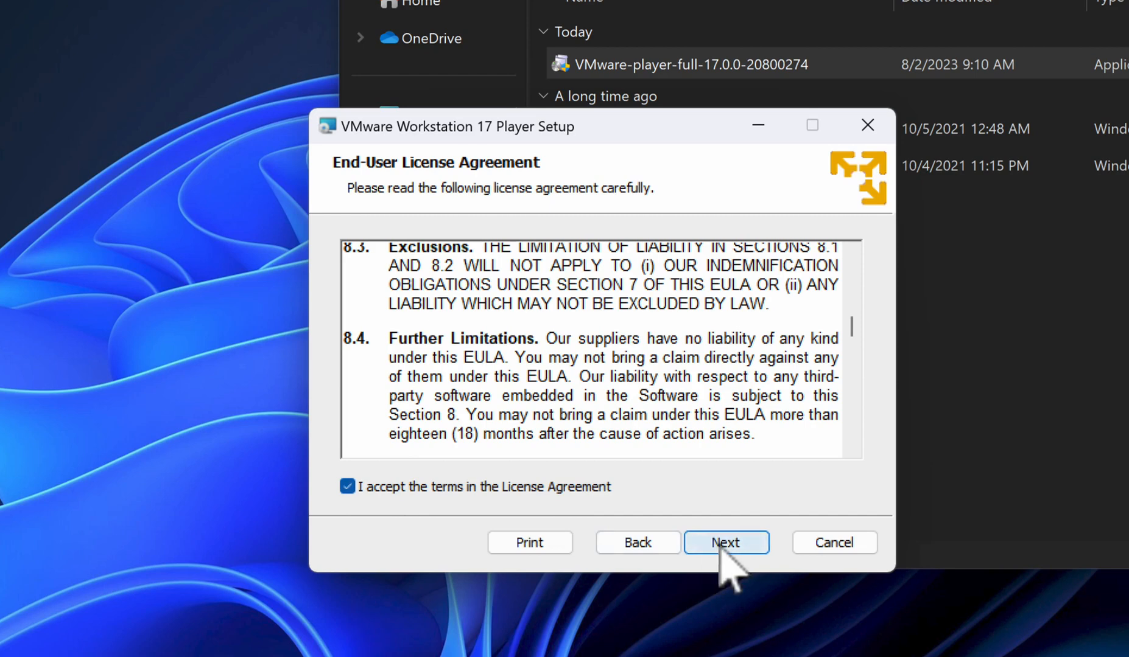
pyautogui.click(722, 543)
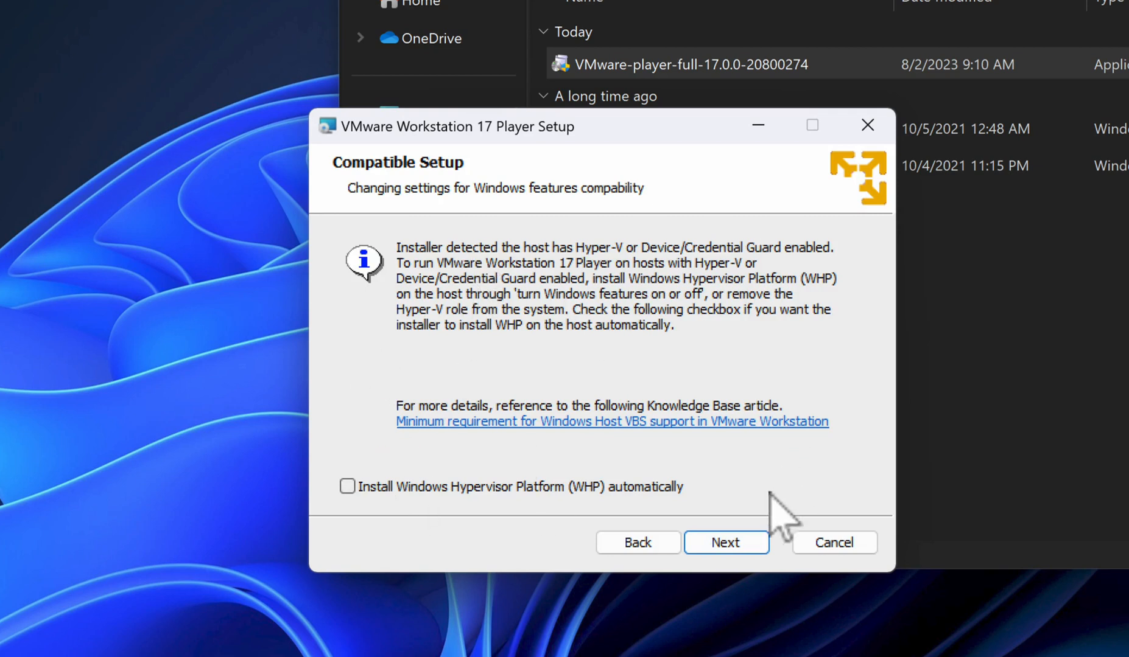
# Step: Keep the default compatibility and custom setup options, and opt out of the VMware Customer Experience Improvement Program
pyautogui.click(722, 547)
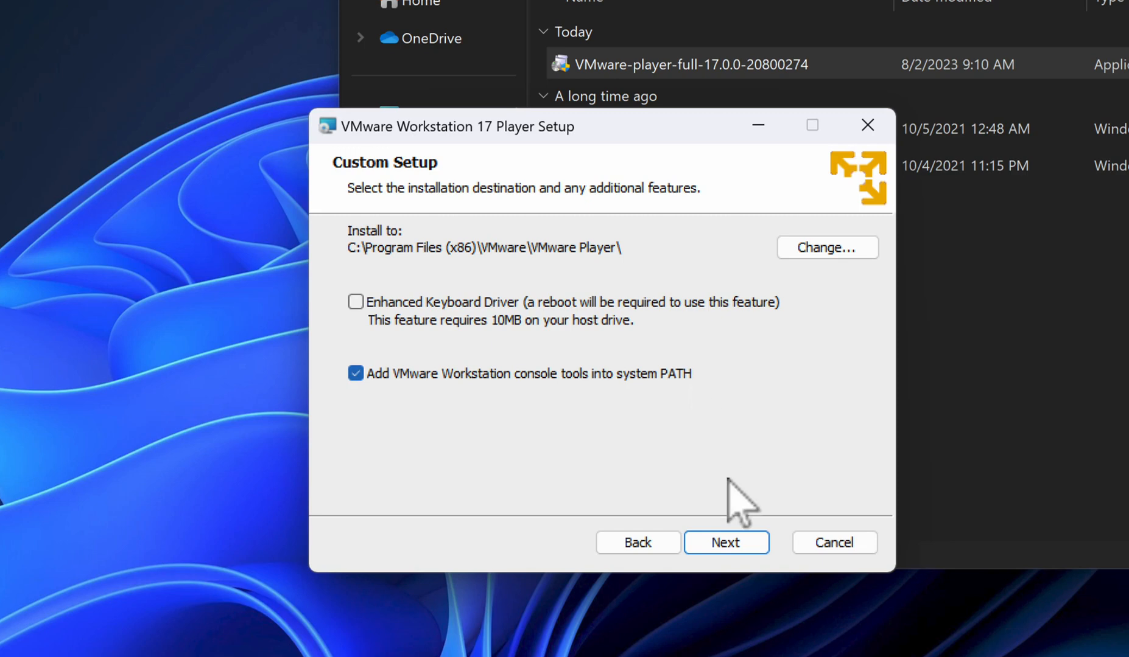
pyautogui.click(727, 543)
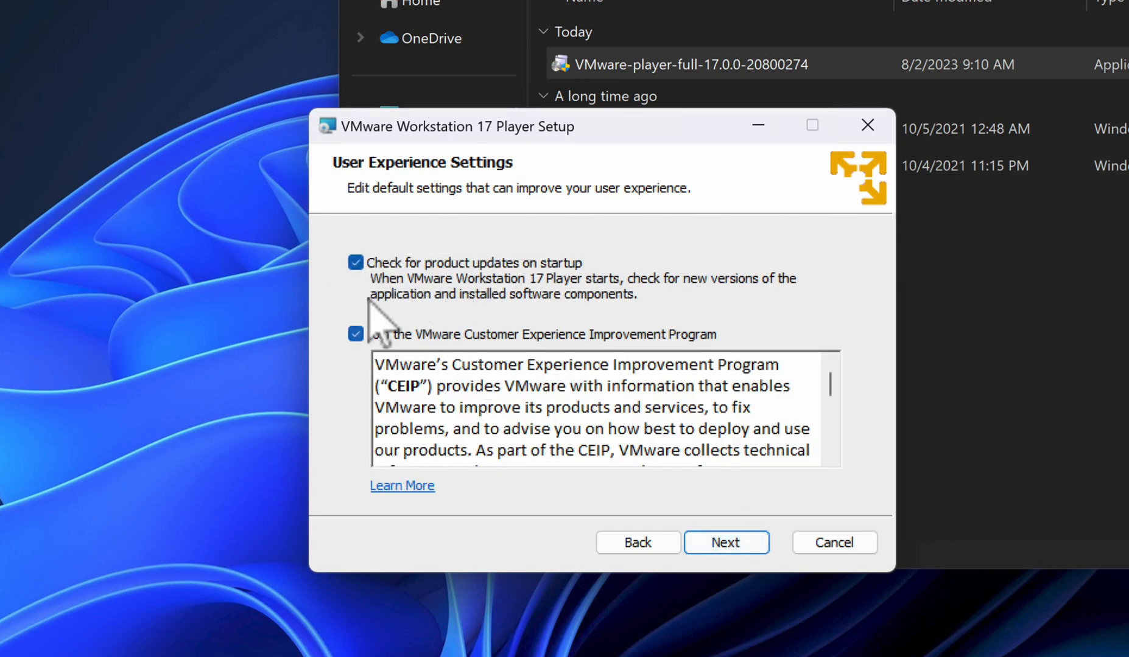
pyautogui.click(355, 334)
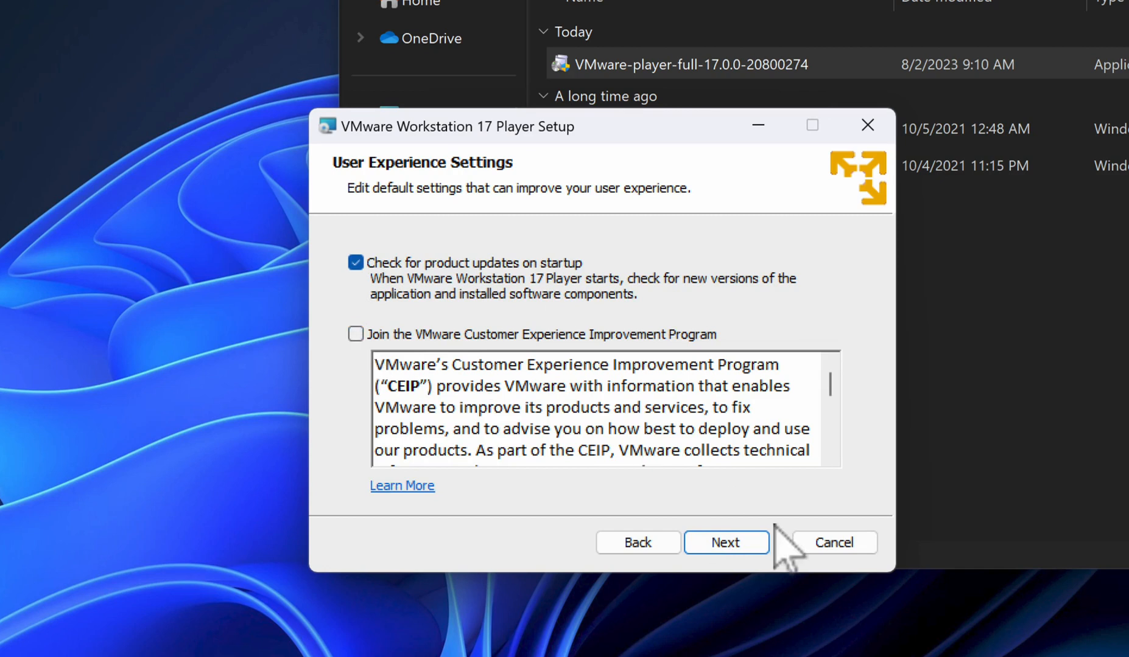
pyautogui.click(724, 544)
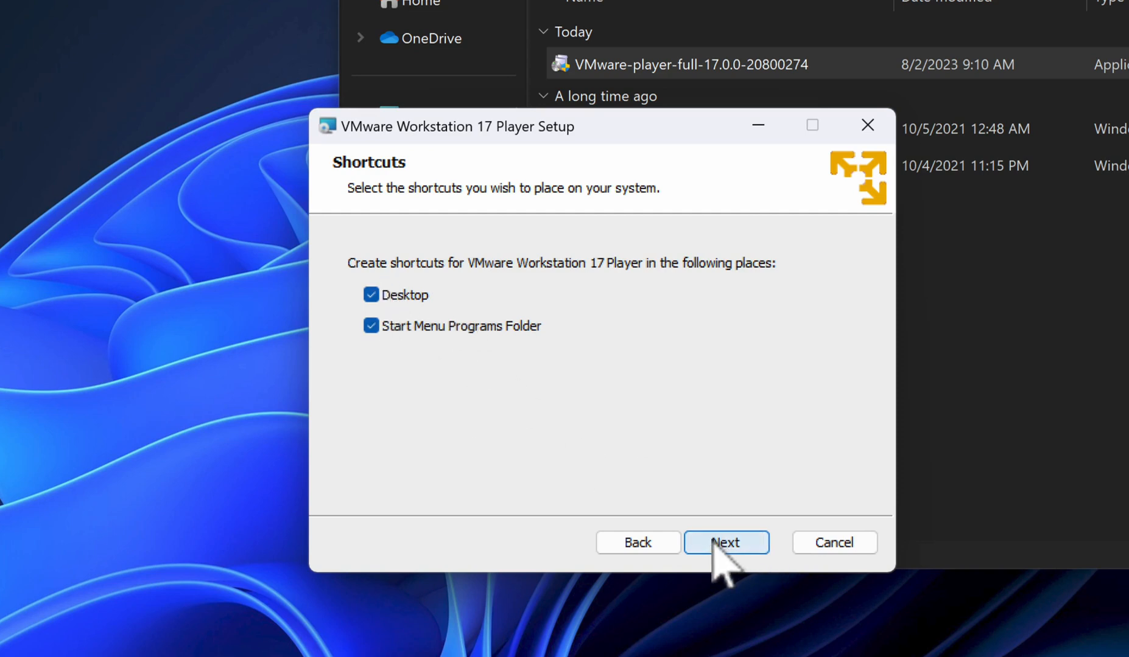
# Step: Install the player with Desktop and Start Menu shortcuts, finishing the setup wizard and closing the Downloads folder
pyautogui.click(713, 541)
pyautogui.click(713, 542)
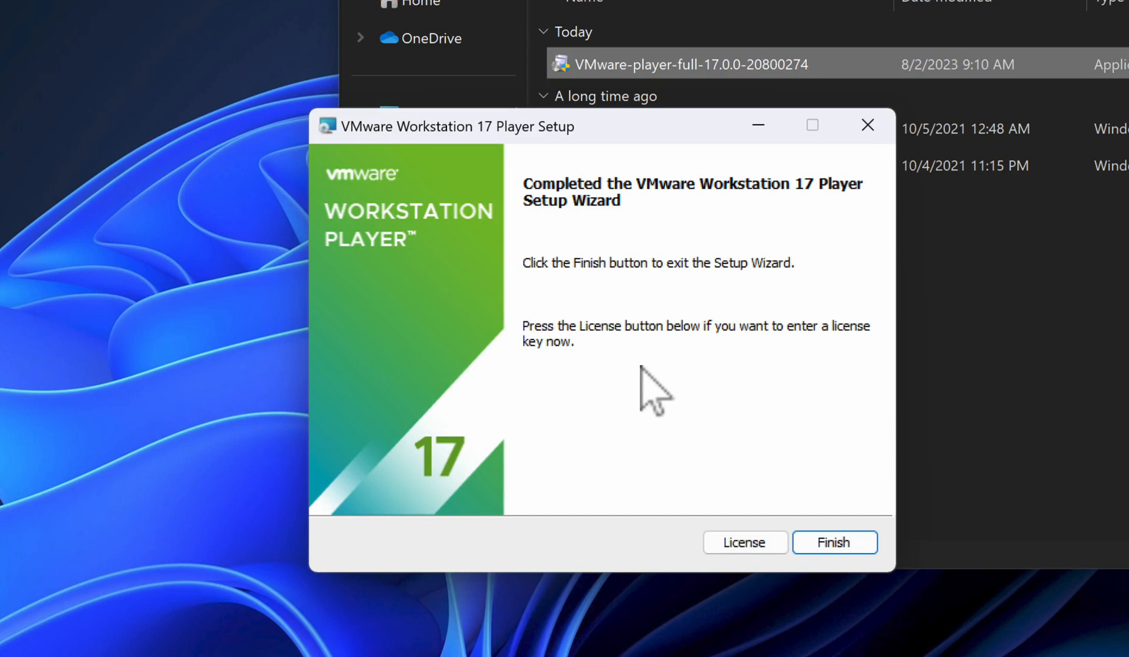
pyautogui.click(837, 543)
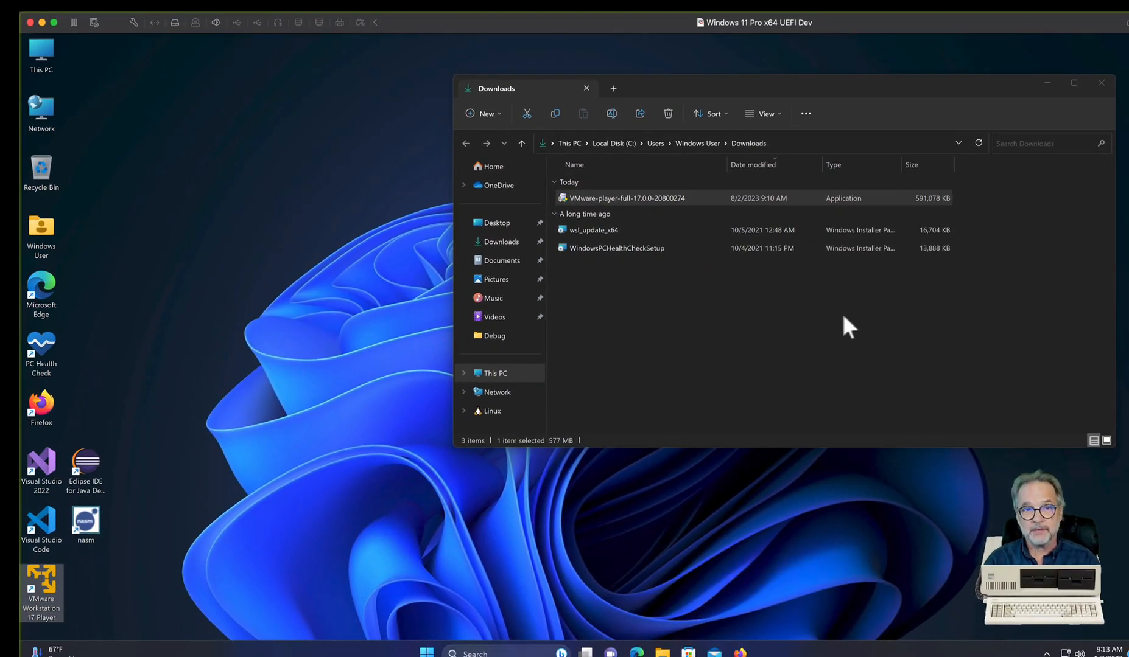
pyautogui.click(1101, 82)
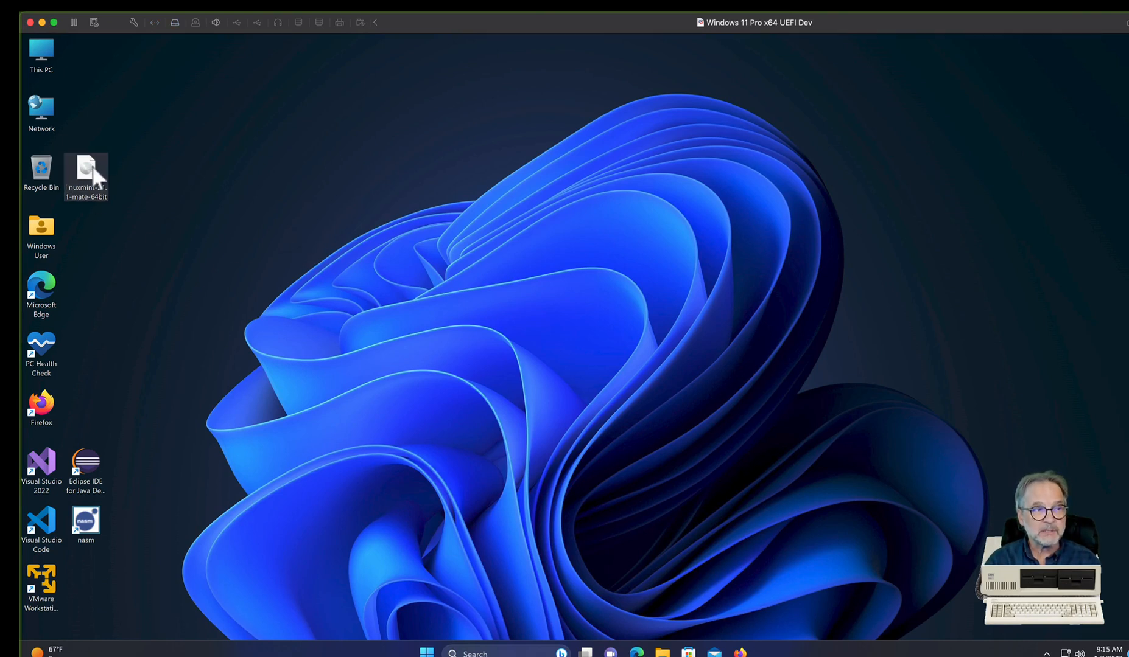
# Step: Launch VMware Workstation 17 Player under the free non-commercial use option and move its window into full view
pyautogui.click(40, 579)
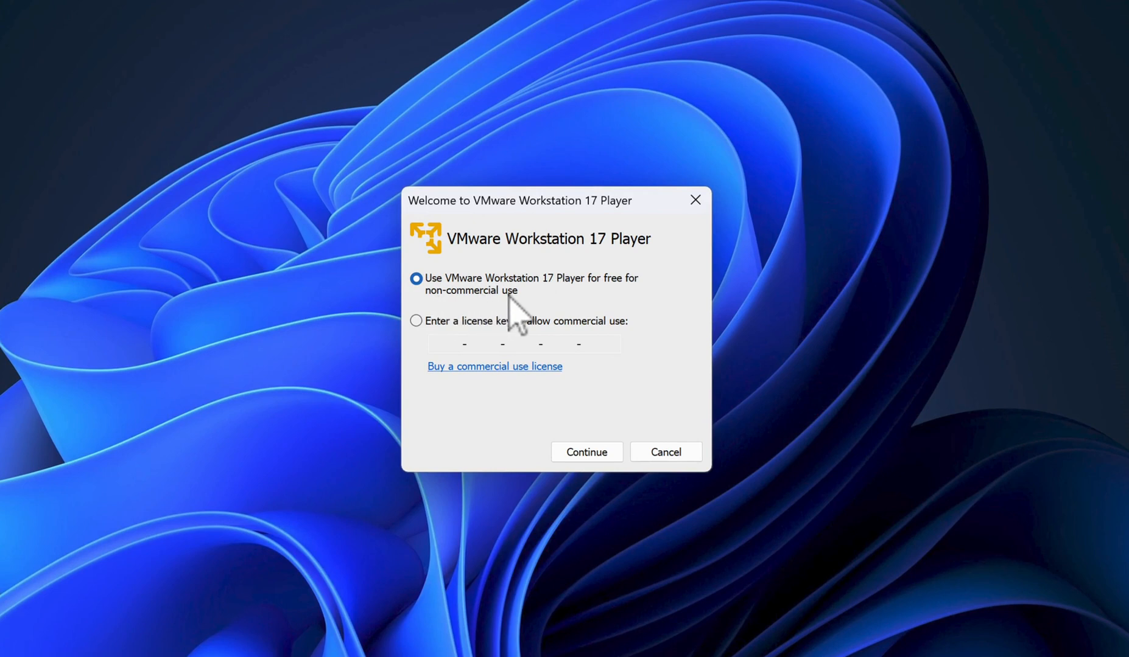
pyautogui.click(588, 454)
pyautogui.click(588, 453)
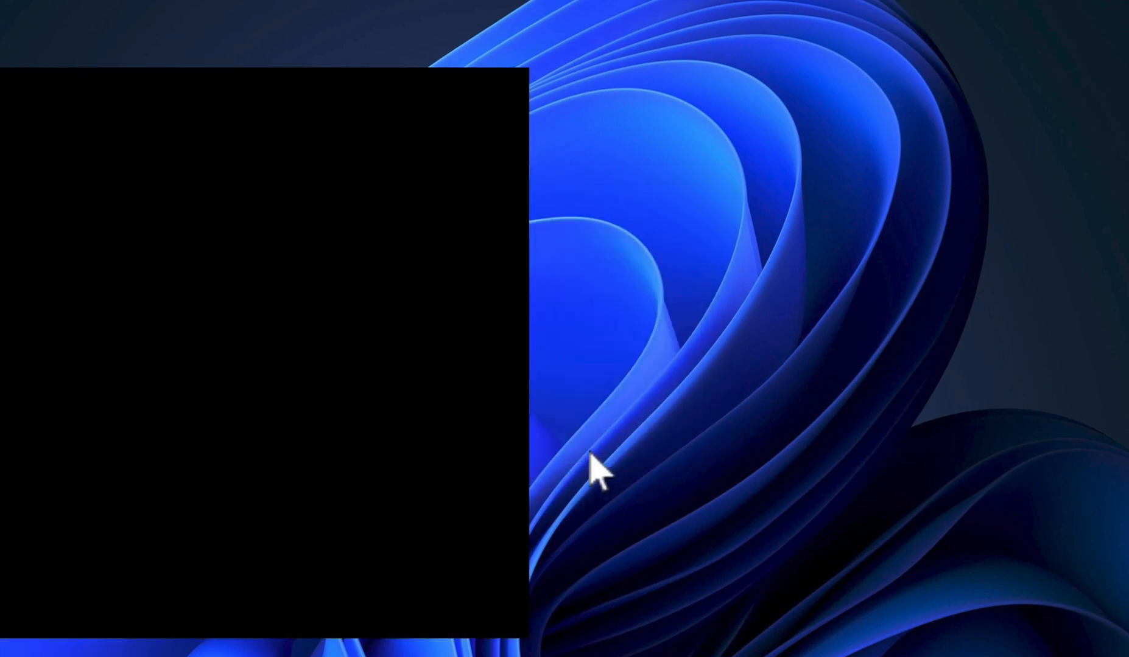
pyautogui.moveTo(86, 87); pyautogui.dragTo(441, 42)
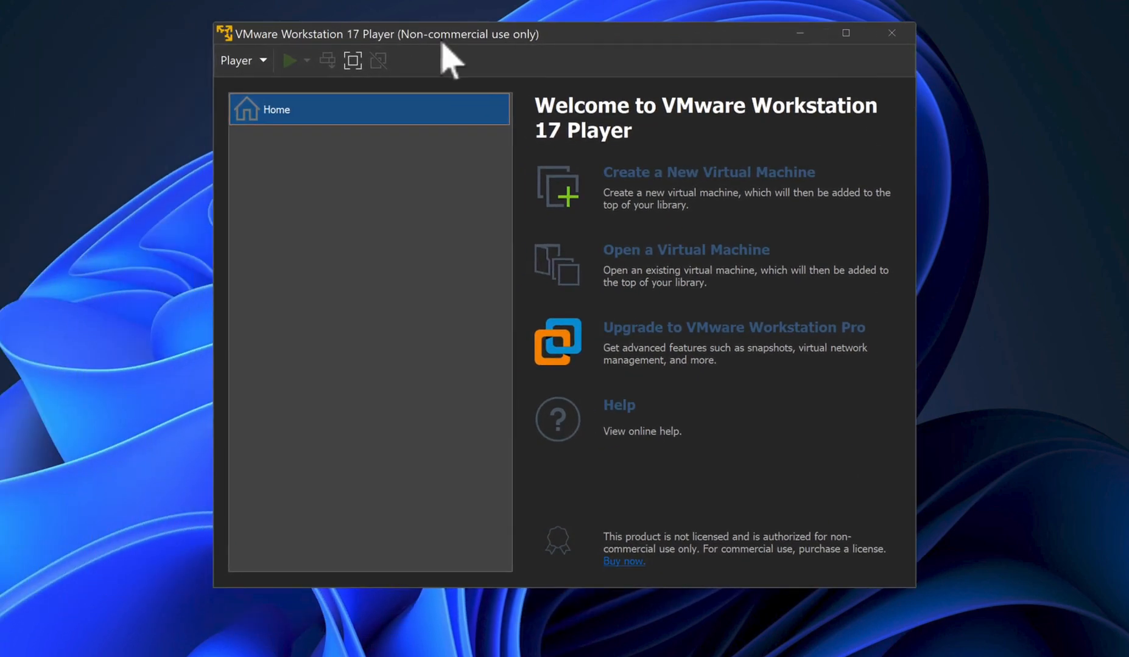
# Step: Start a new virtual machine with a blank hard disk instead of installer media, postponing the offered software update
pyautogui.click(555, 201)
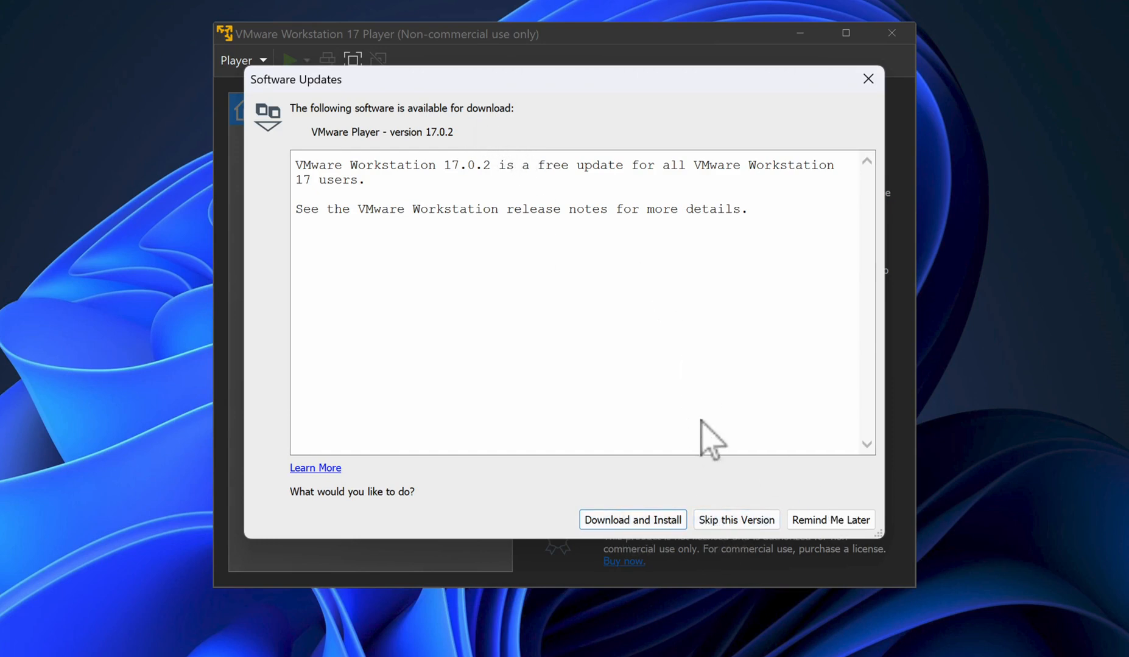
pyautogui.click(828, 522)
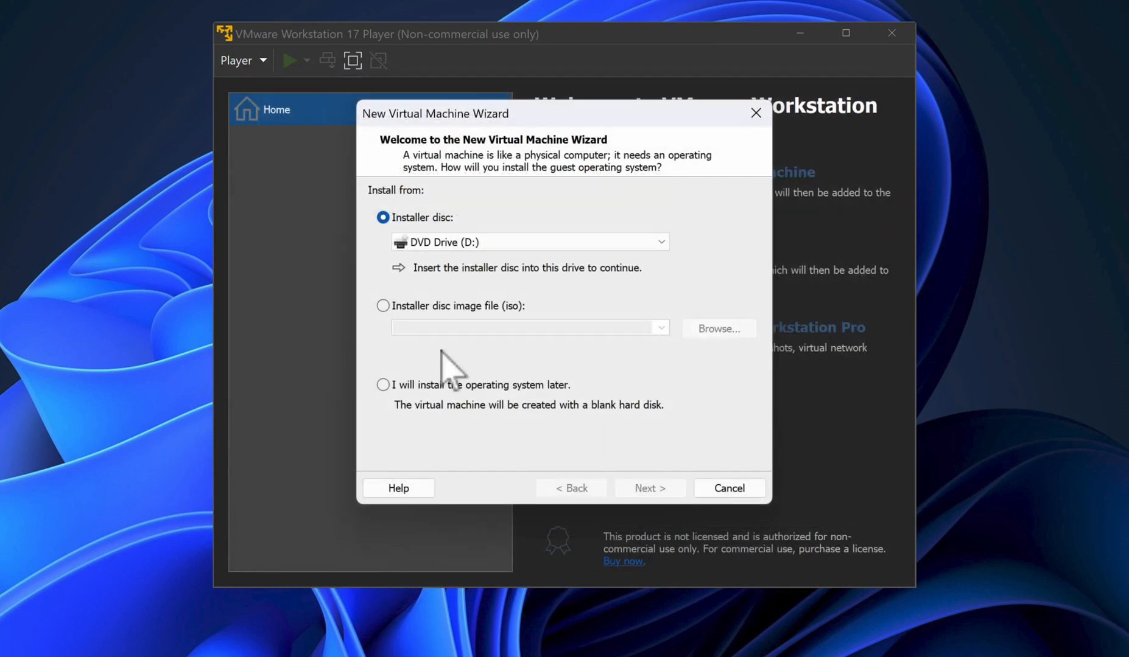
pyautogui.click(382, 384)
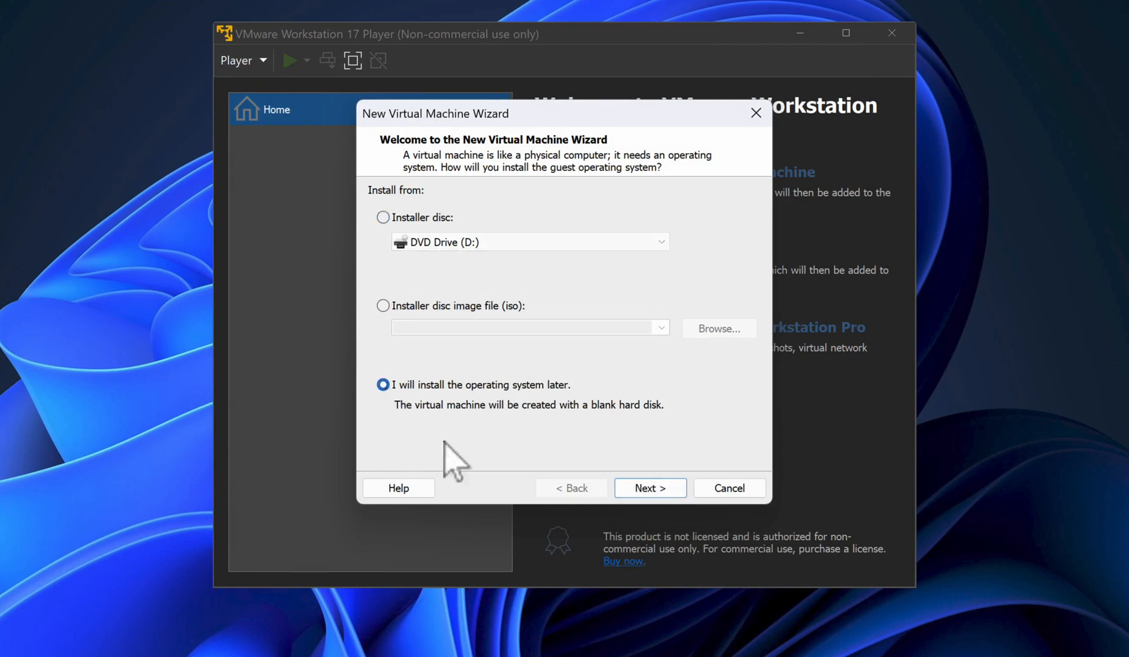
pyautogui.click(656, 492)
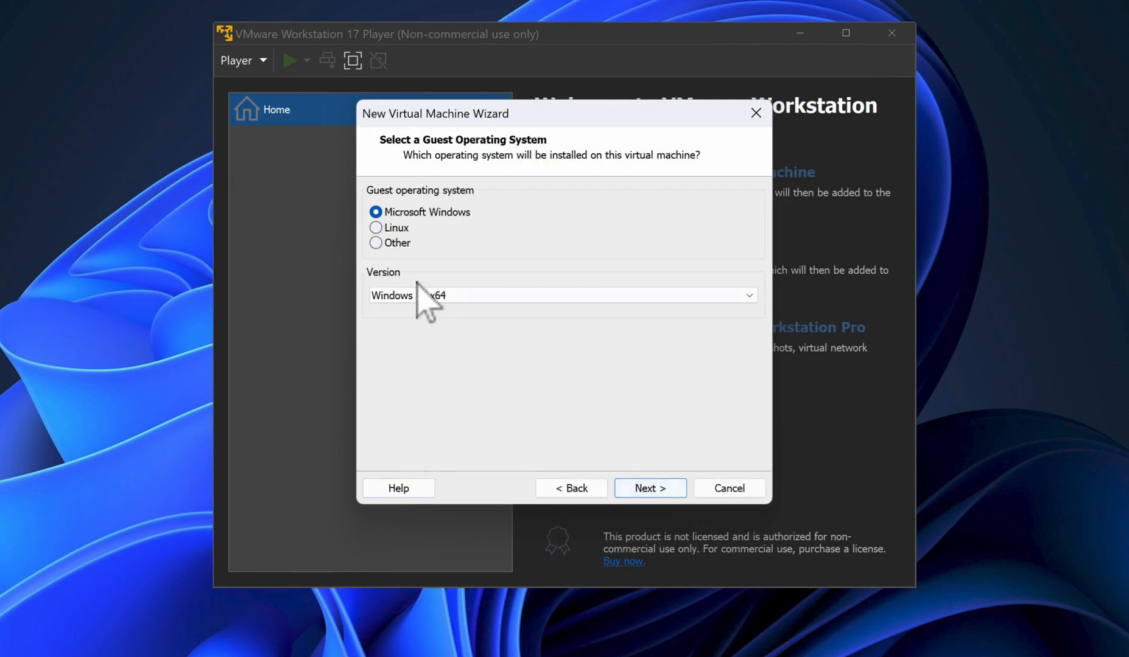
# Step: Choose Linux as the guest operating system with version Ubuntu 64-bit and continue to the naming page
pyautogui.click(381, 228)
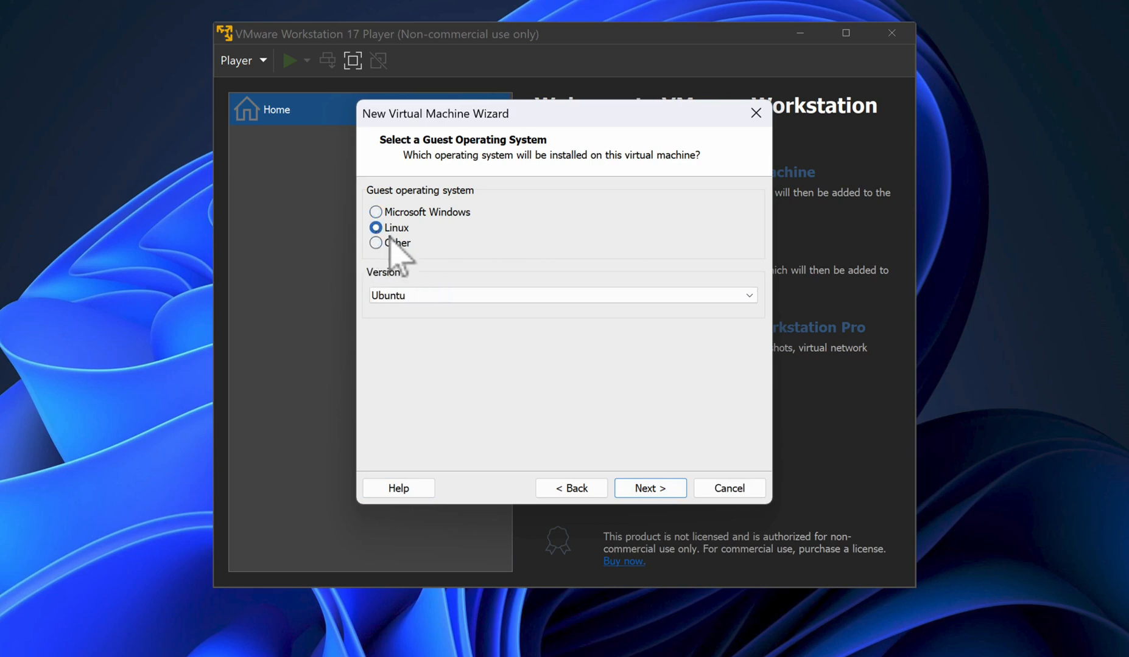
pyautogui.click(483, 297)
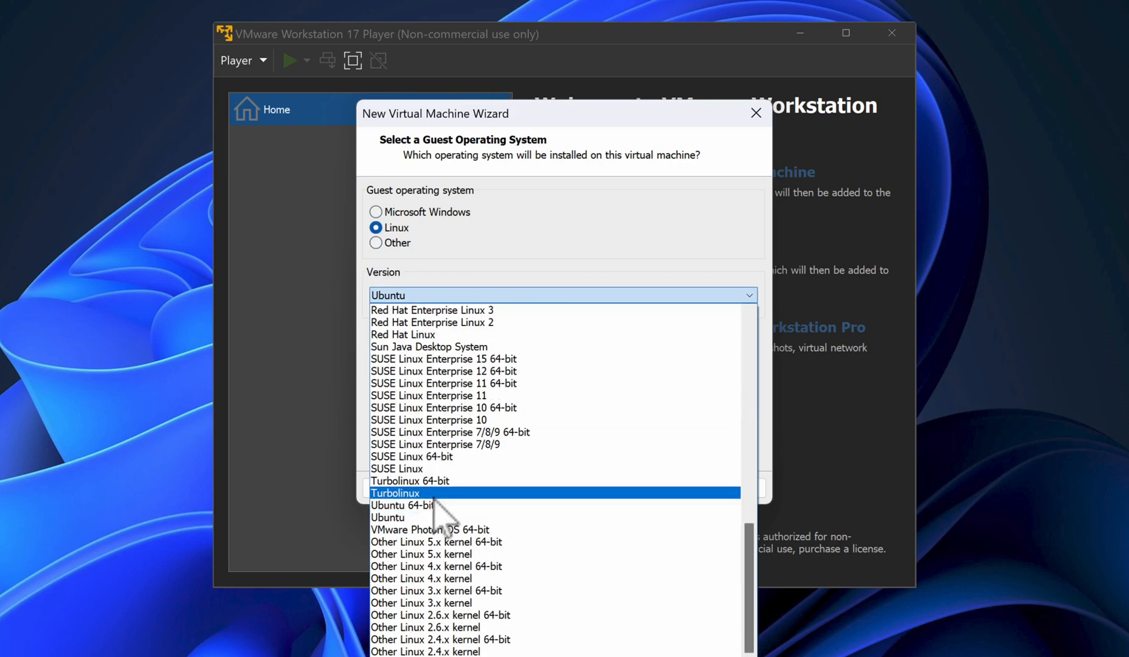
pyautogui.click(433, 506)
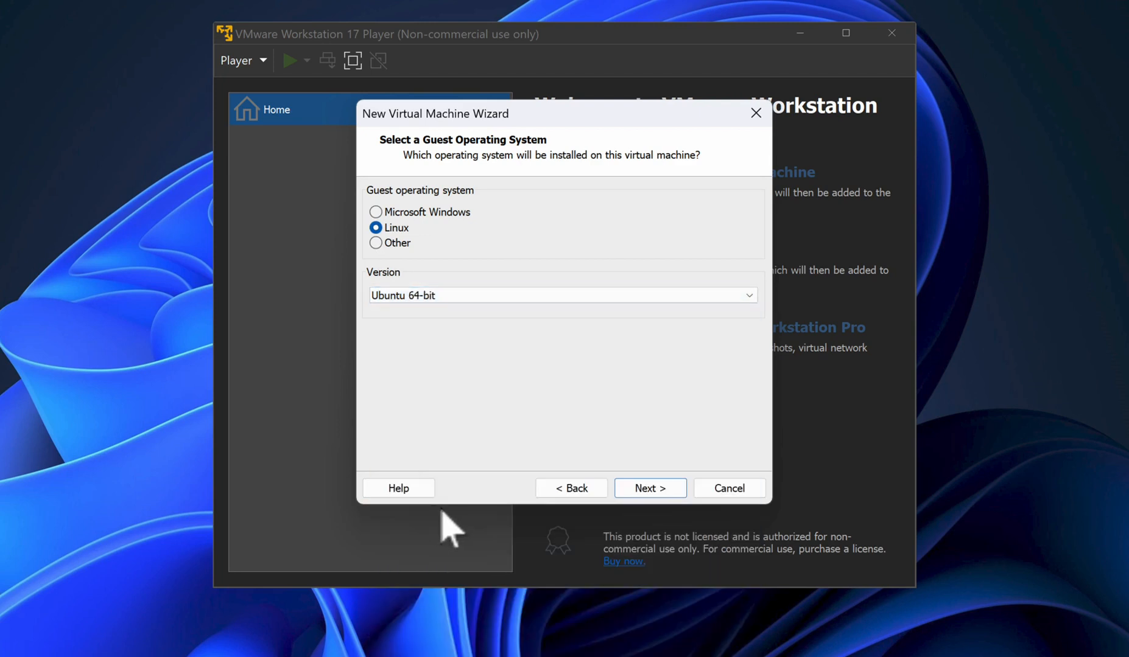
pyautogui.click(644, 490)
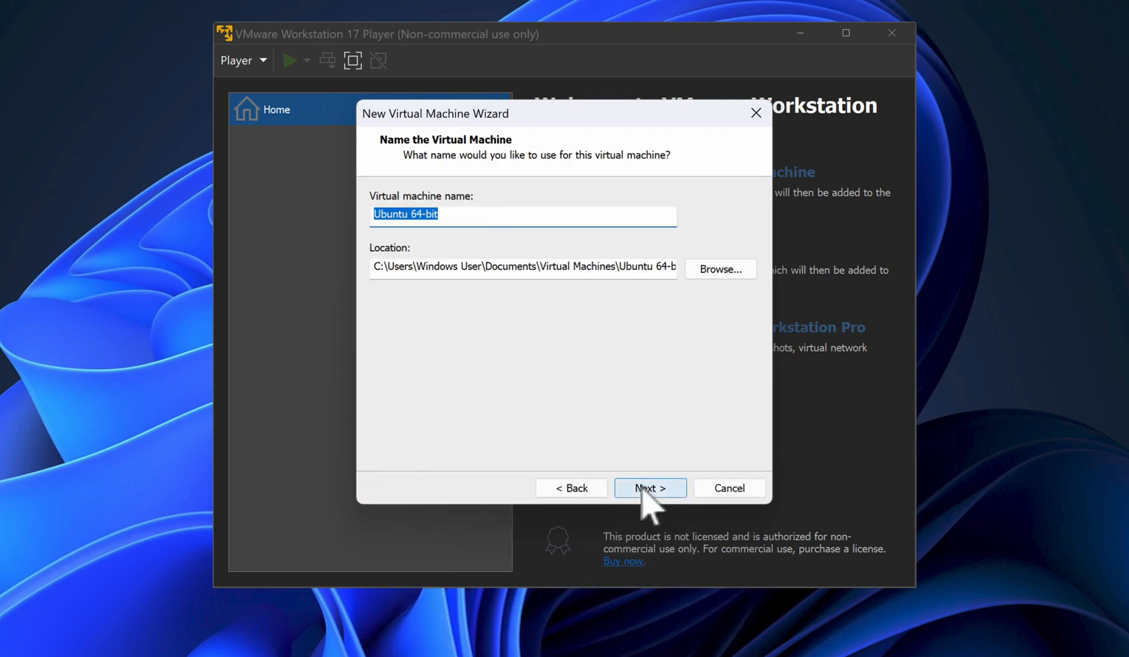
# Step: Name the virtual machine "Mint Linux 21.1 64-bit", keeping its matching default location, and continue to the disk capacity page
pyautogui.click(499, 214)
pyautogui.moveTo(510, 220); pyautogui.dragTo(361, 212)
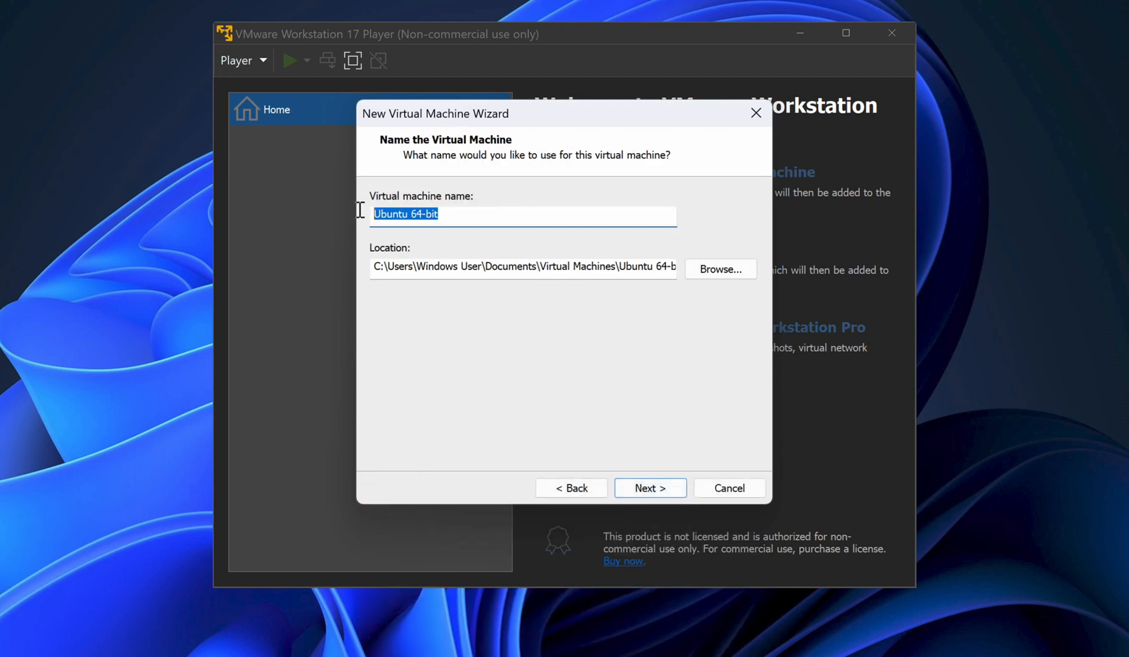
pyautogui.write('Mint')
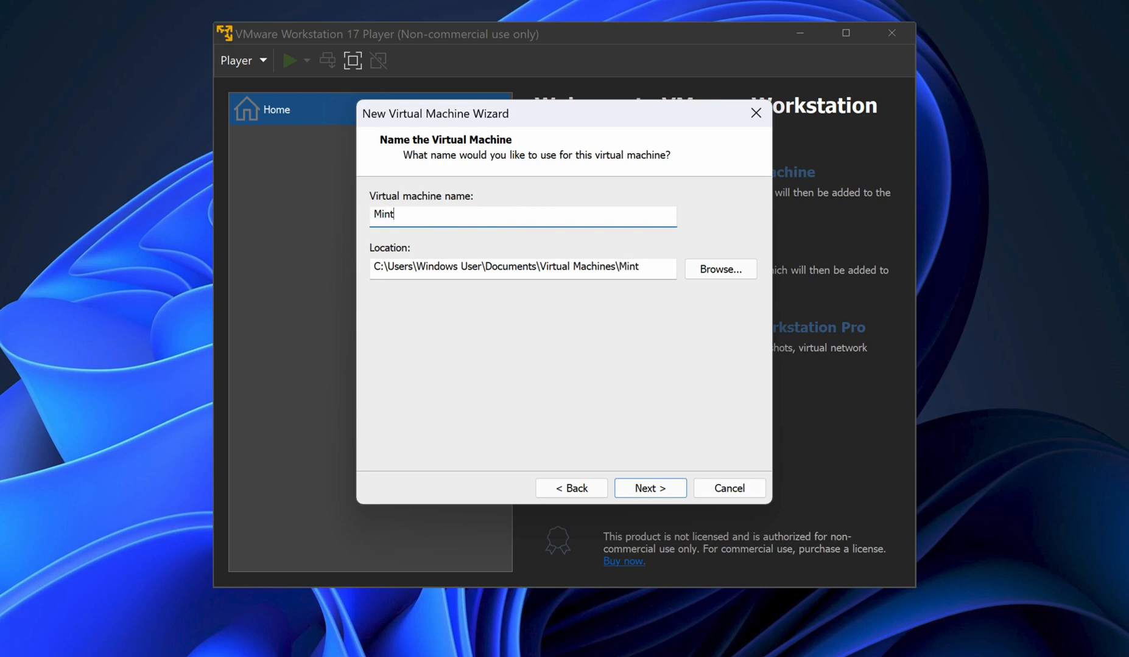
pyautogui.write(' Linux 21.1 64-bit')
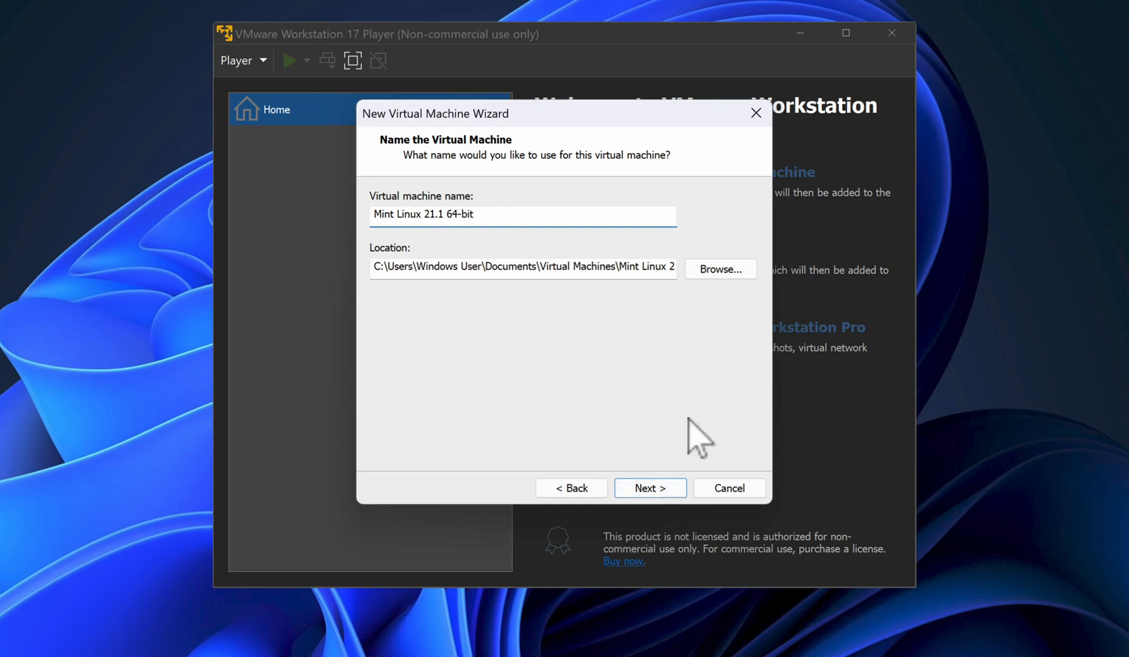
pyautogui.click(636, 488)
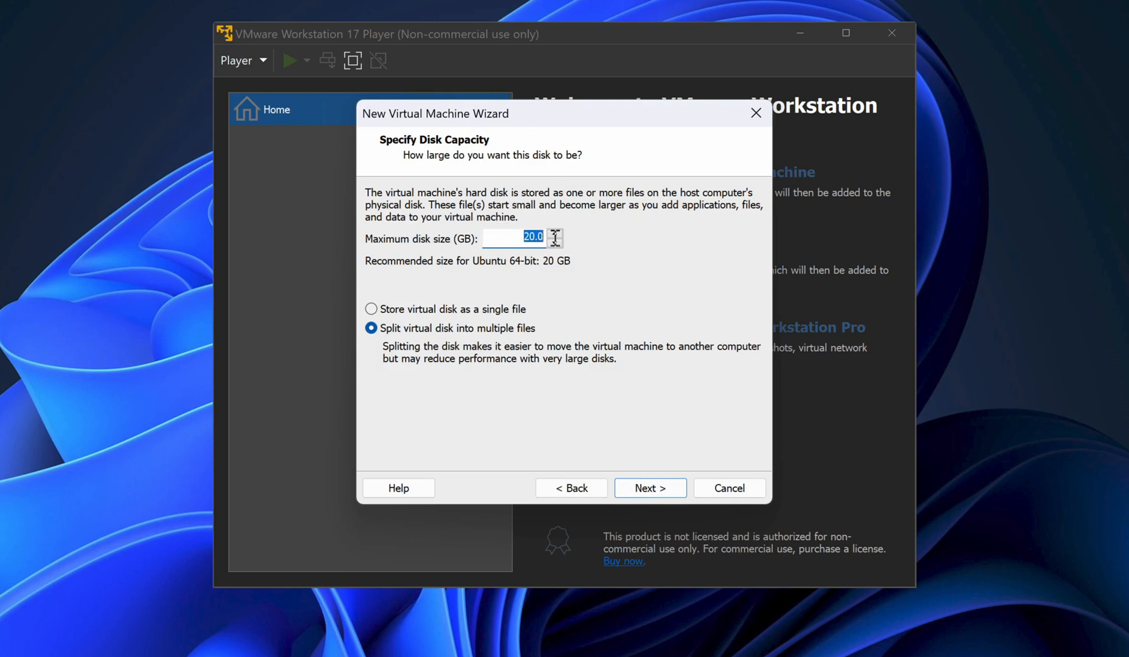
# Step: Set the maximum disk size to 40 GB stored as a single file, and finish creating the virtual machine
pyautogui.write('40')
pyautogui.press('Tab')
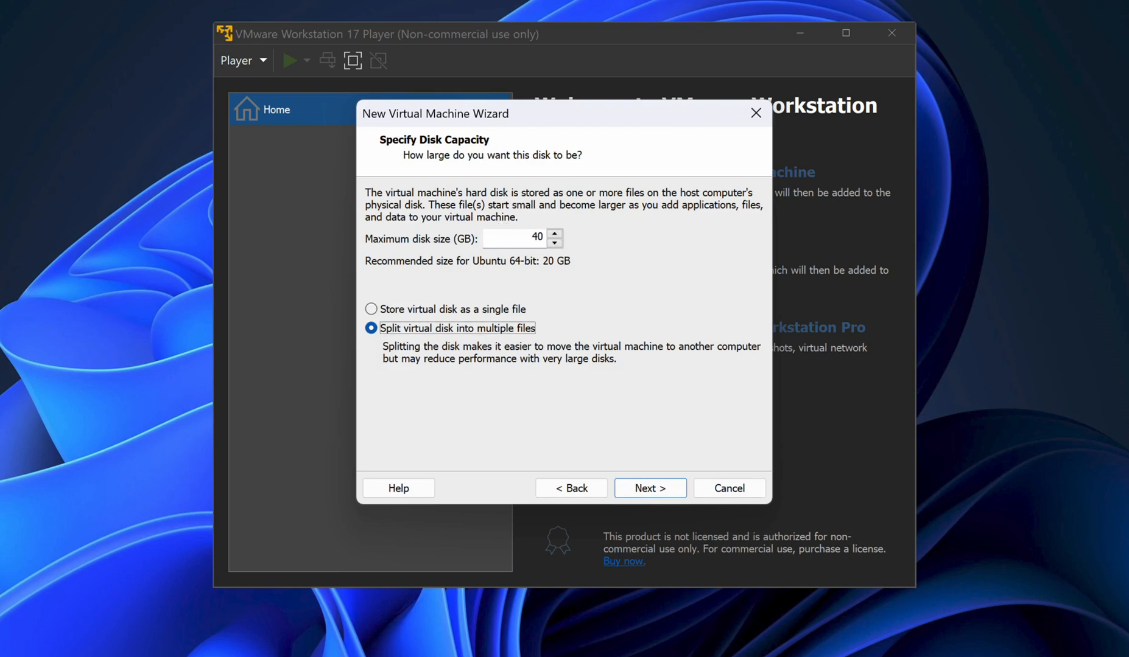
pyautogui.click(370, 309)
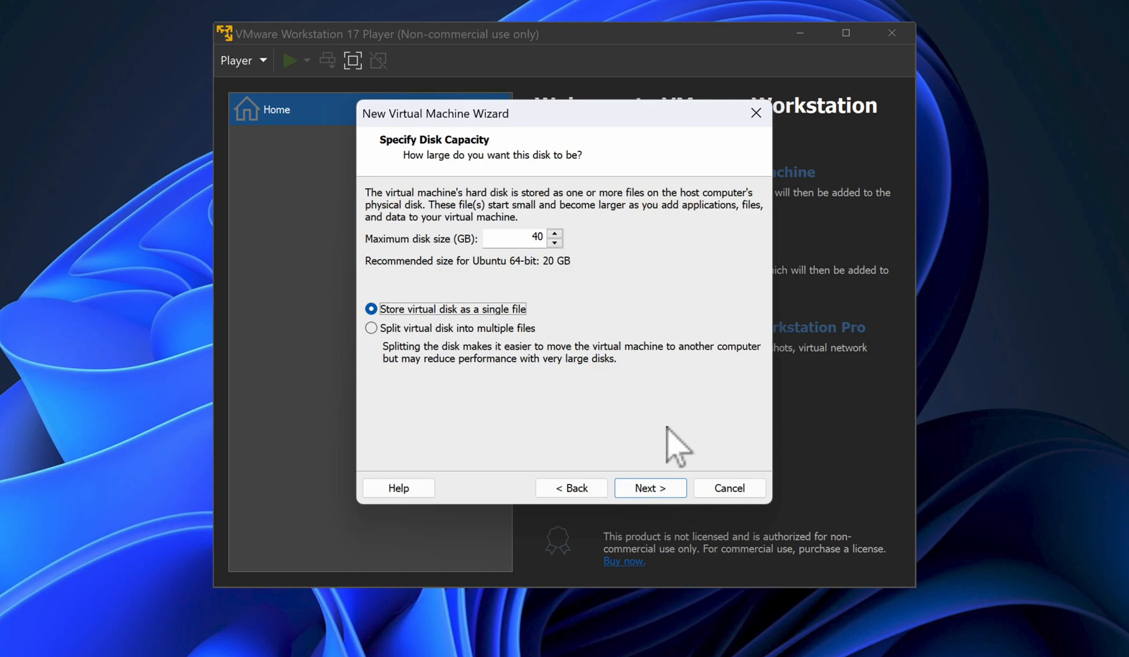
pyautogui.click(655, 490)
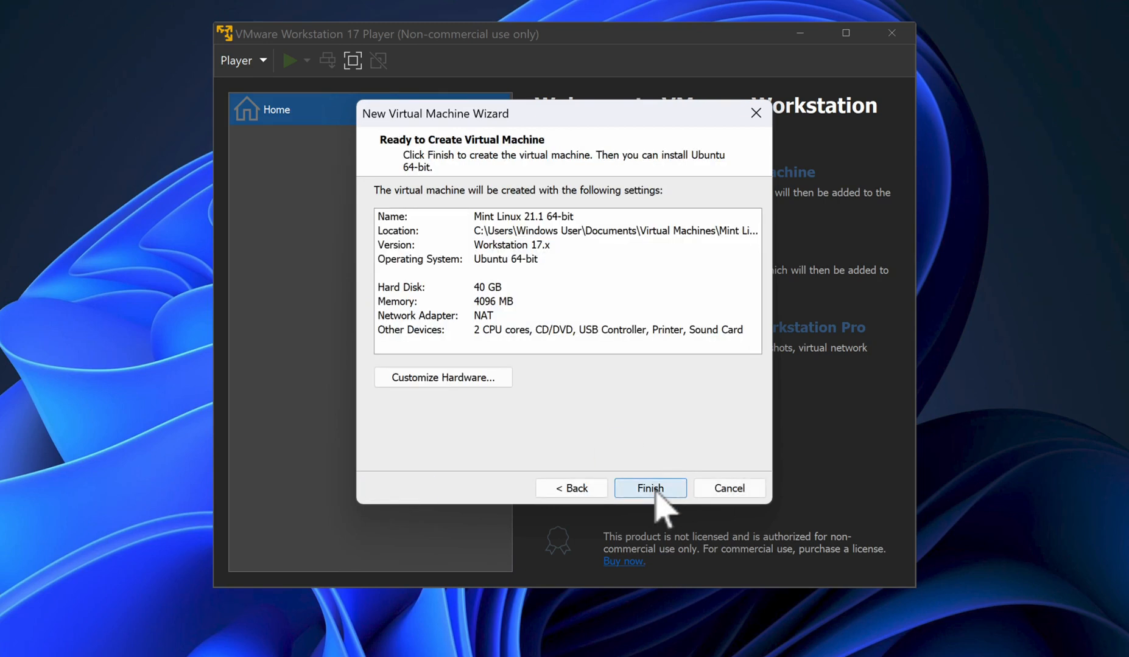
pyautogui.click(656, 491)
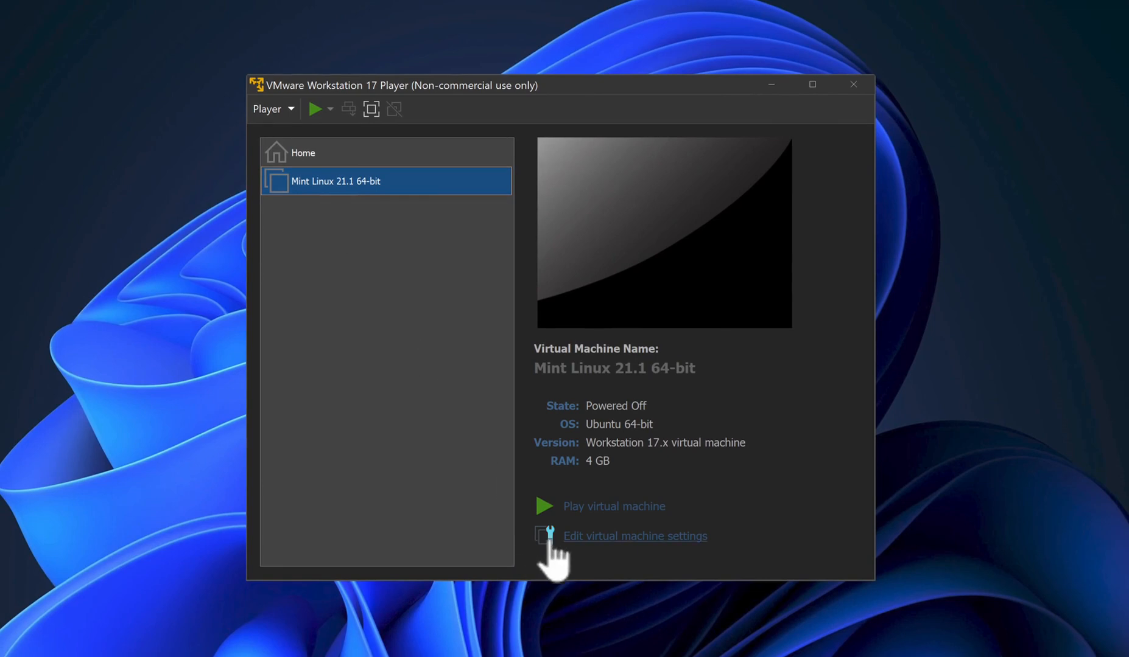
# Step: Edit the virtual machine's settings so its CD/DVD drive uses the linuxmint-21.1-mate-64bit ISO image from the Desktop
pyautogui.click(582, 538)
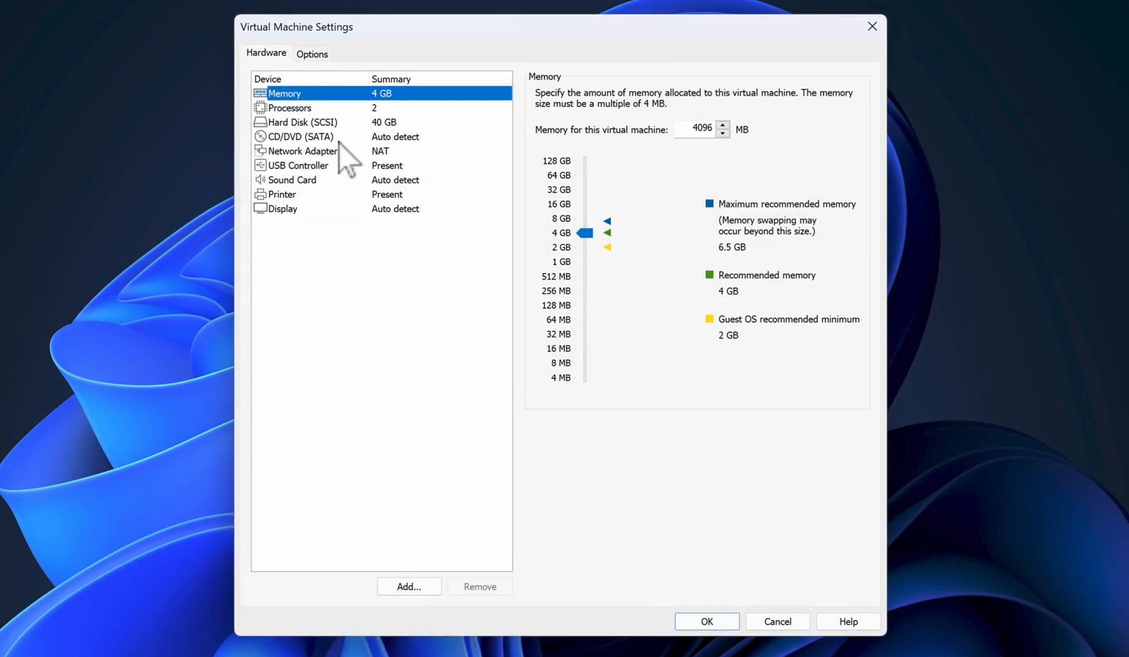
pyautogui.click(295, 138)
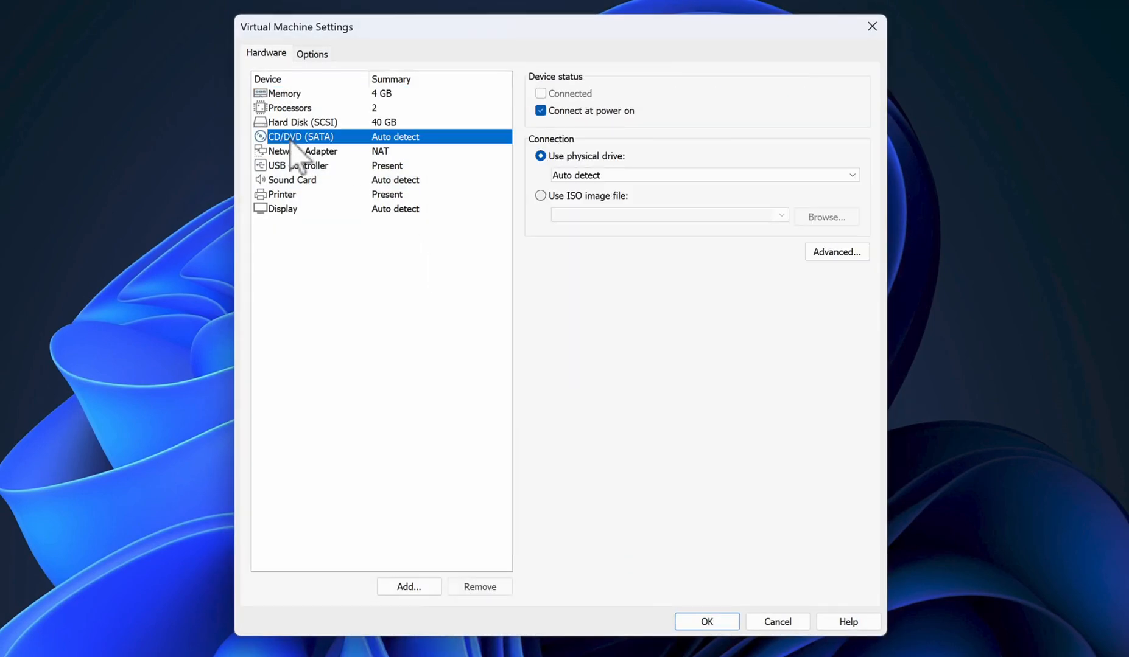
pyautogui.click(541, 196)
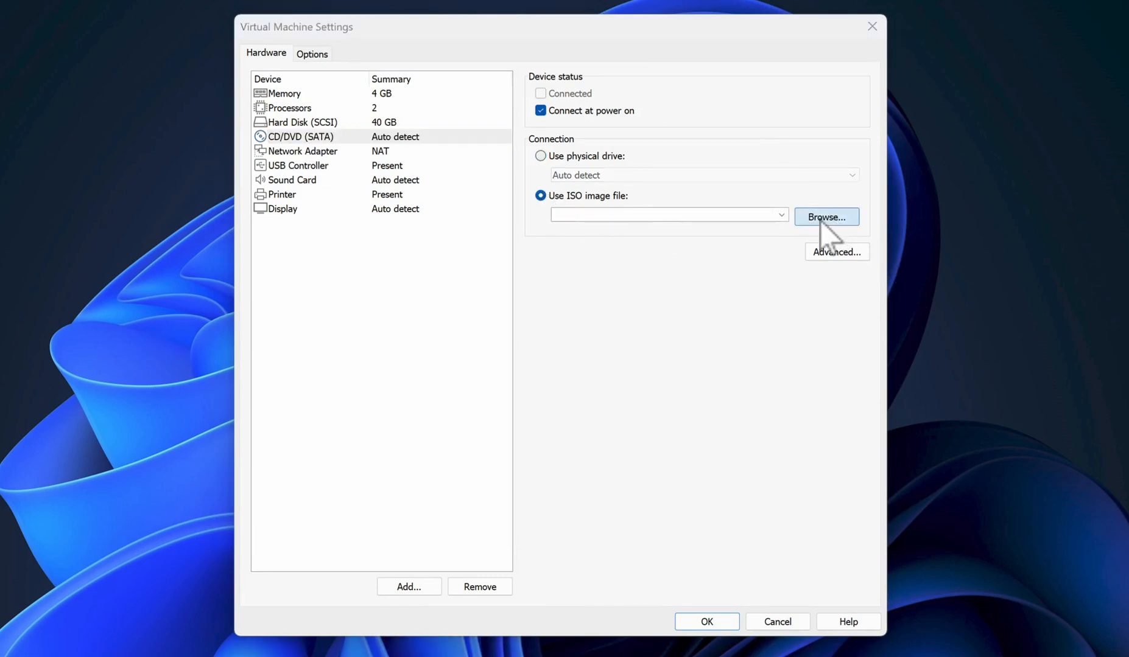
pyautogui.click(832, 219)
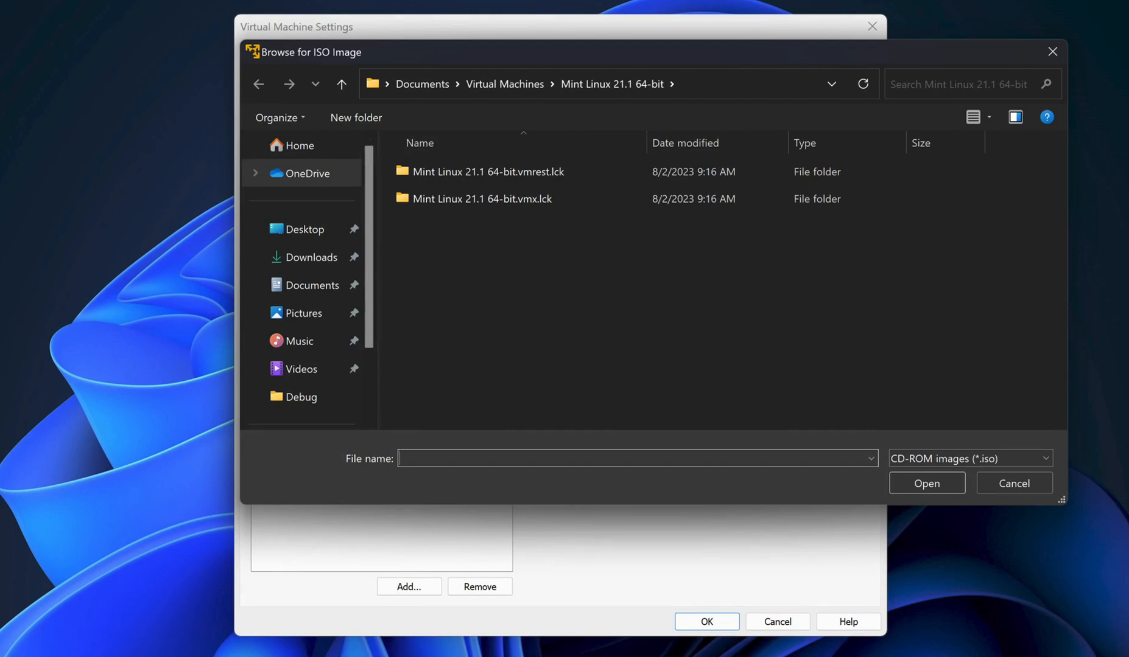
pyautogui.click(316, 231)
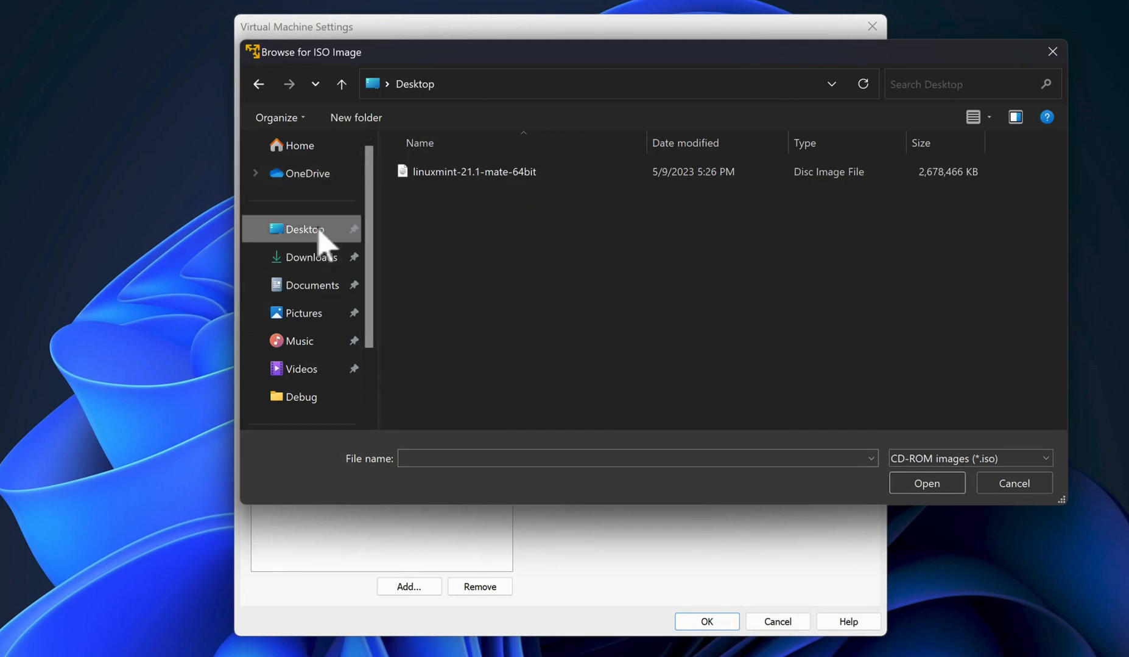
pyautogui.click(458, 174)
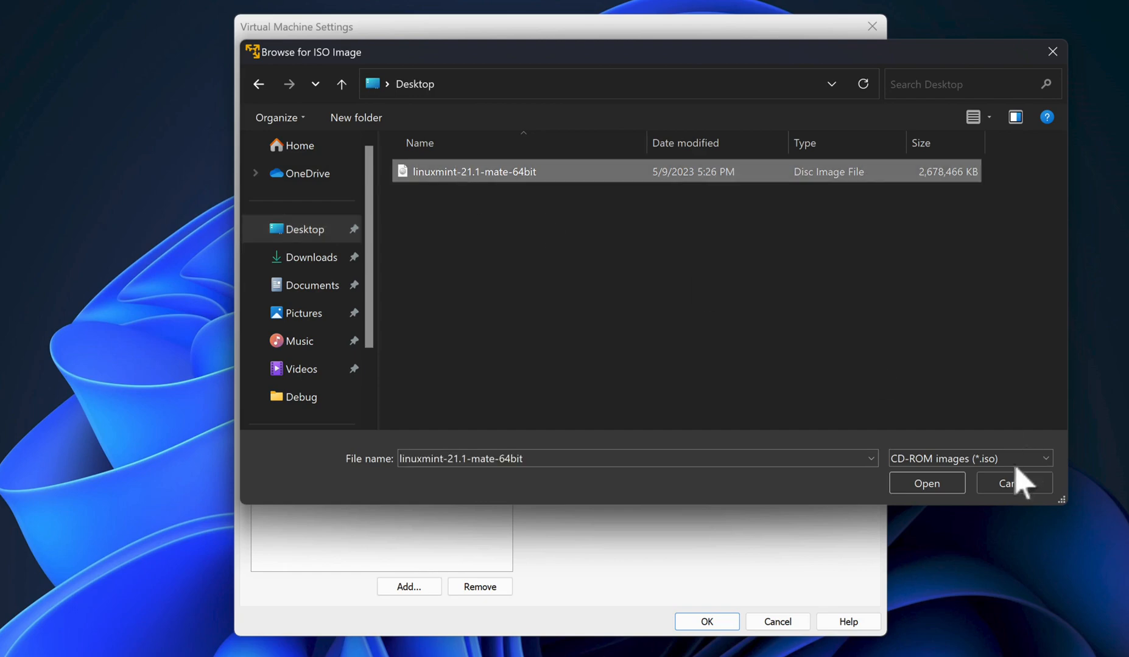
pyautogui.click(928, 484)
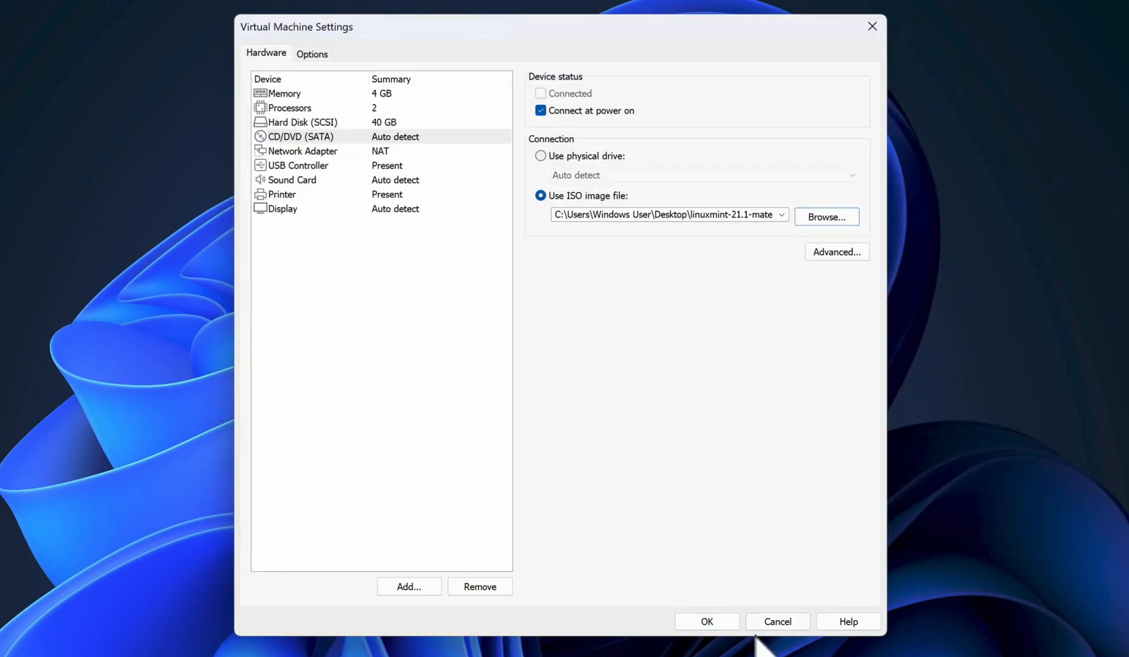
pyautogui.click(706, 621)
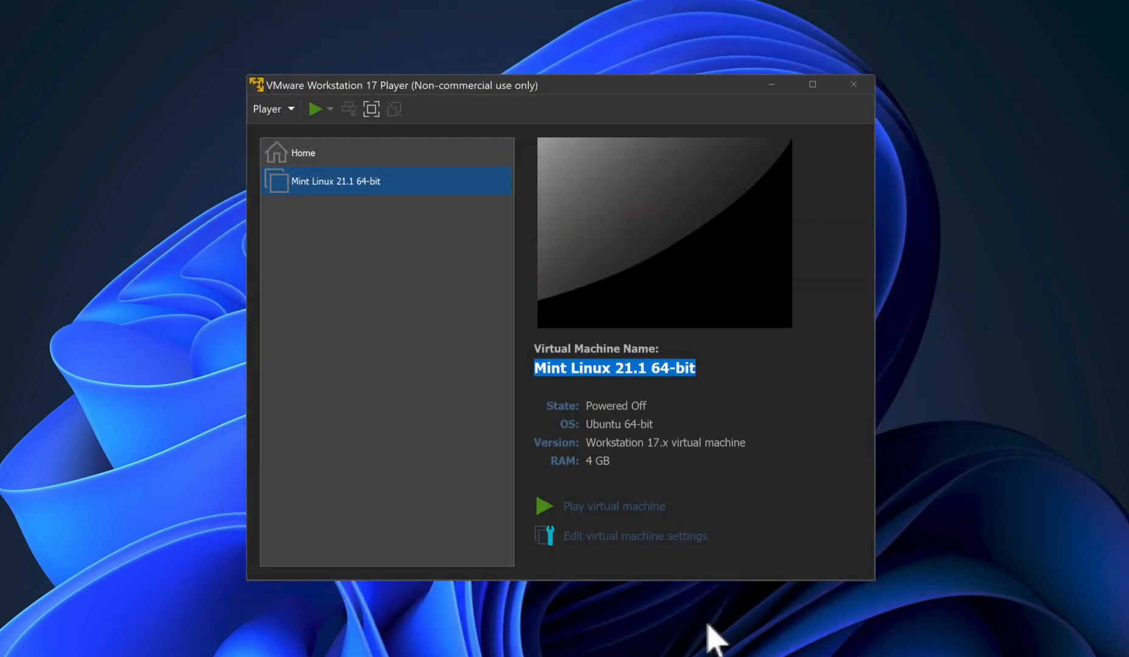
# Step: Power on the Mint Linux 21.1 64-bit virtual machine and dismiss the side channel mitigations hint
pyautogui.click(571, 507)
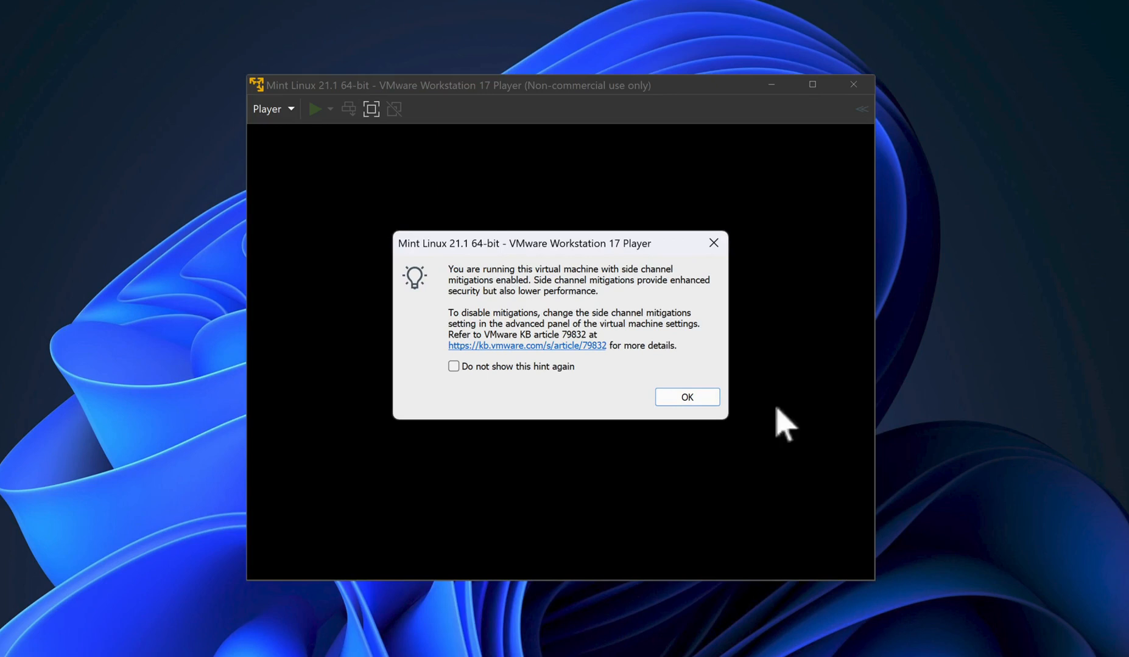
pyautogui.click(687, 397)
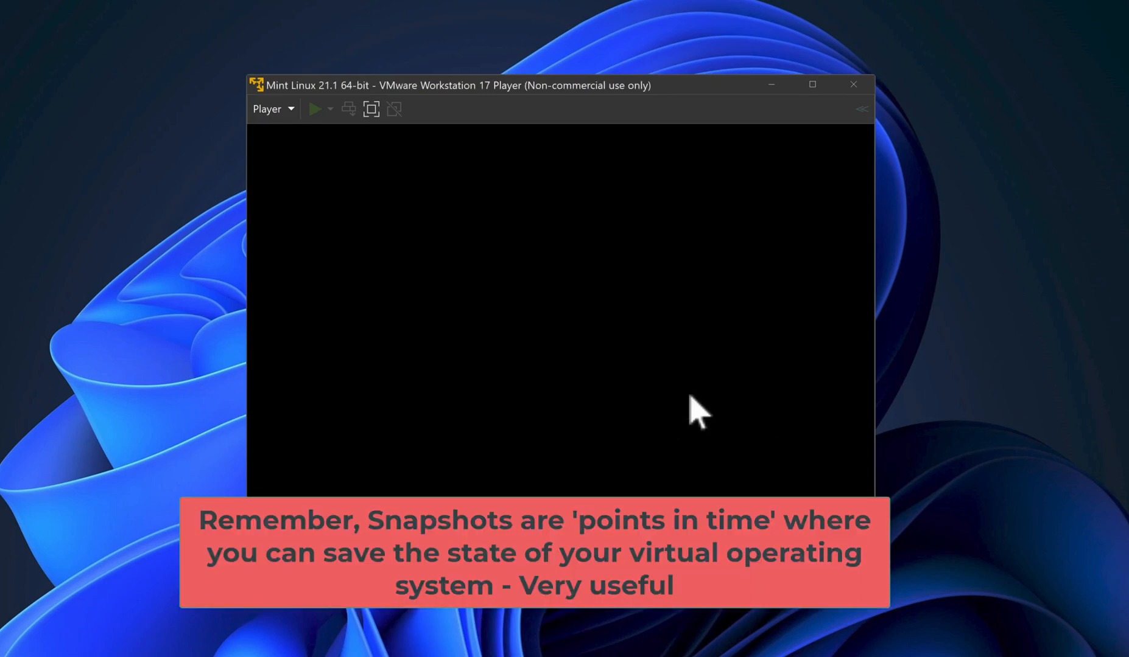